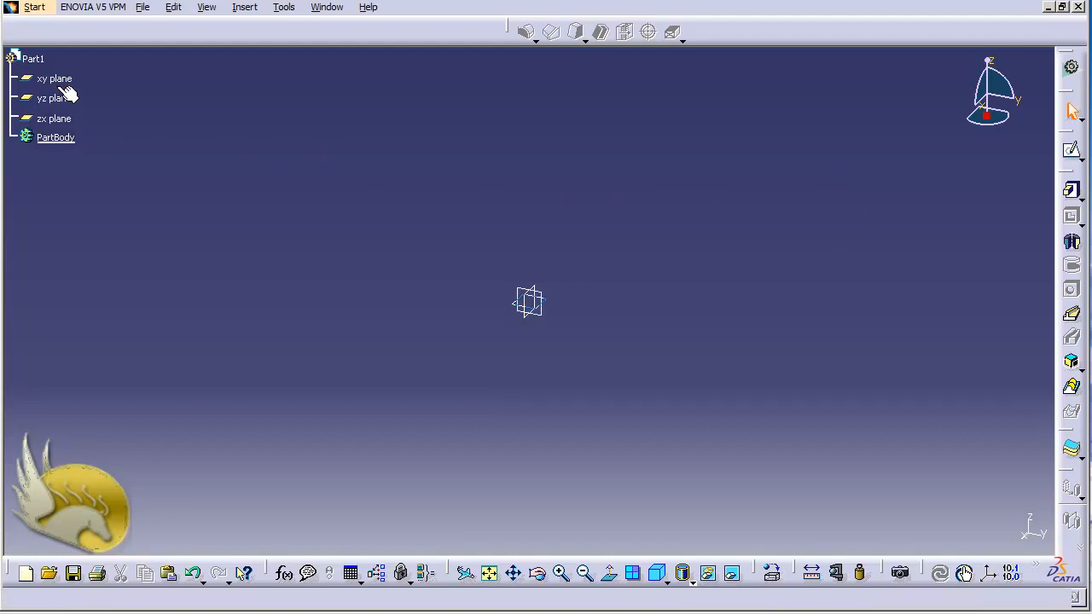
Sketch an open L-shaped profile on the xy plane, about 150 mm horizontally and 70 mm vertically, and exit the sketch.
click(67, 80)
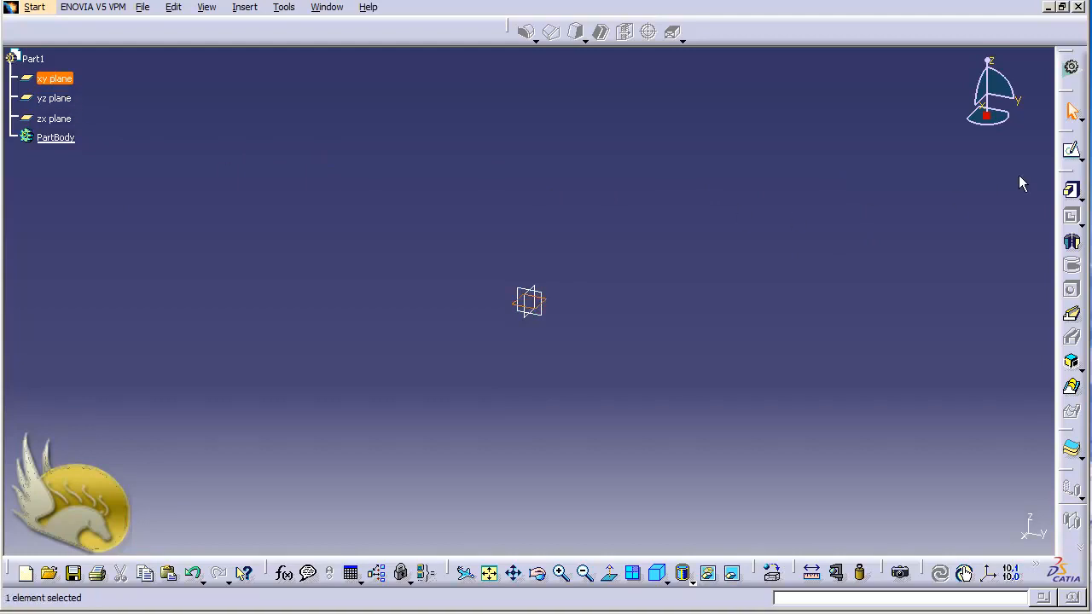
click(1072, 151)
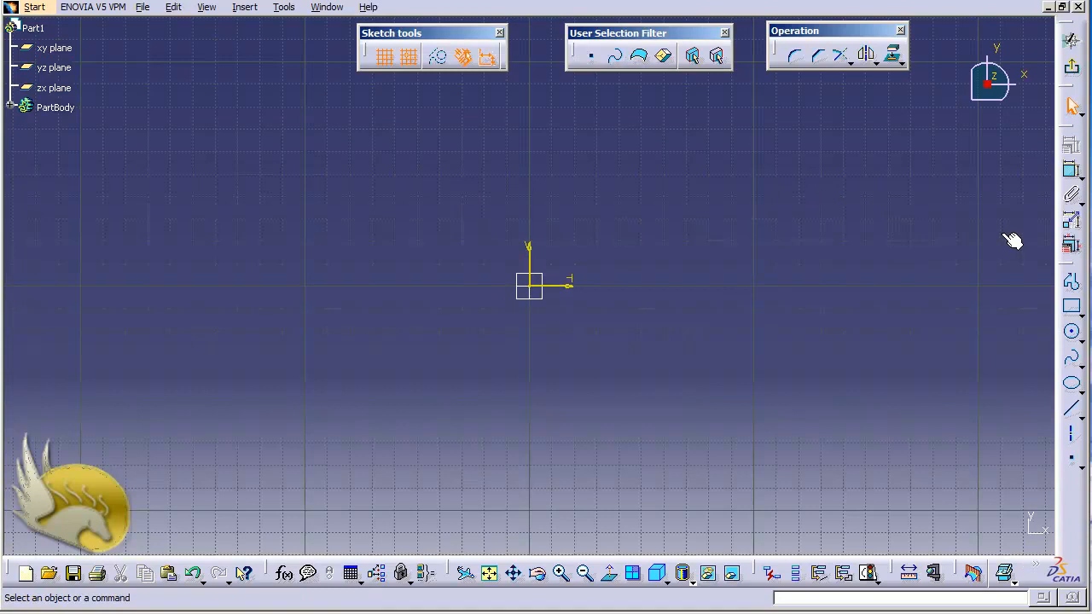
click(1071, 282)
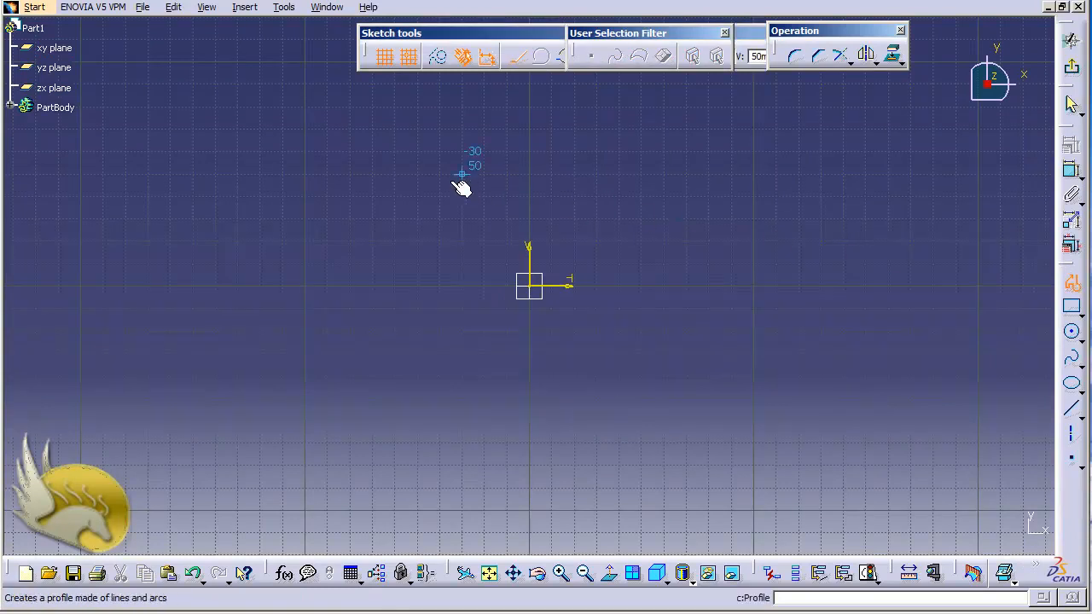
click(394, 174)
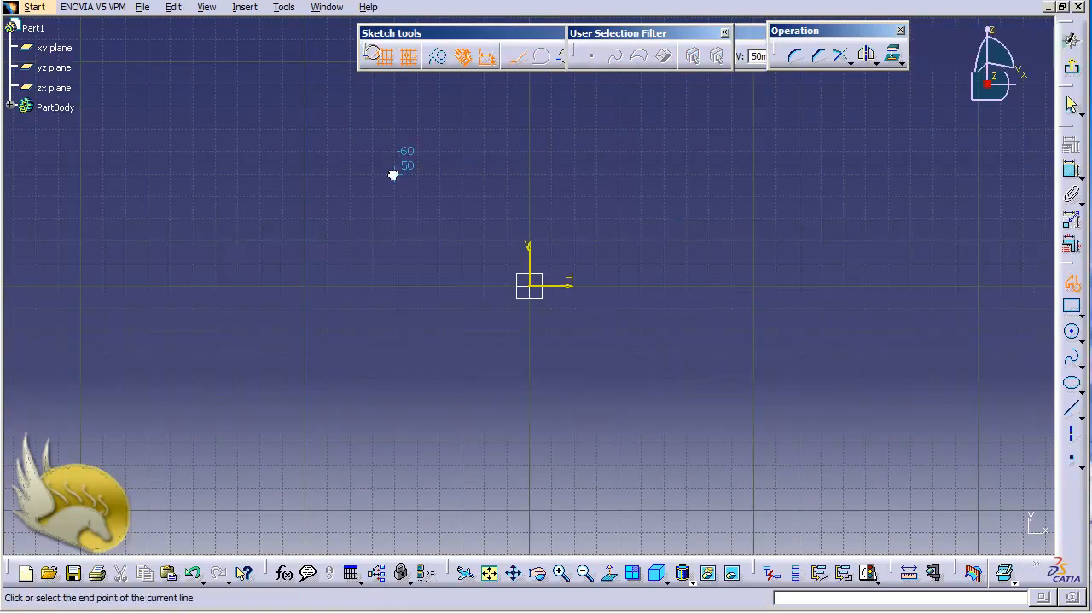
click(731, 174)
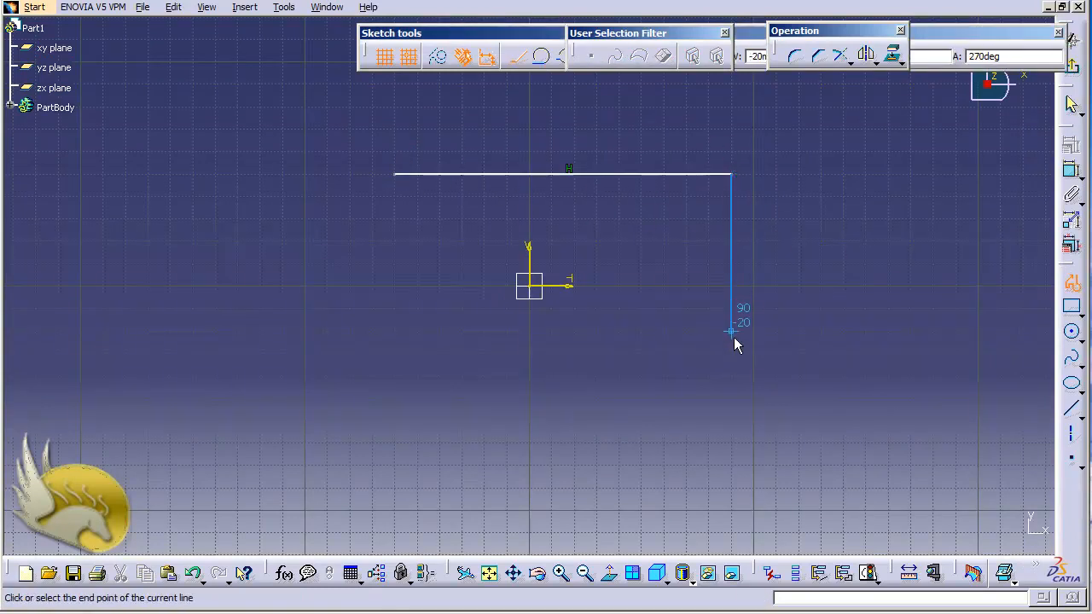
double_click(732, 336)
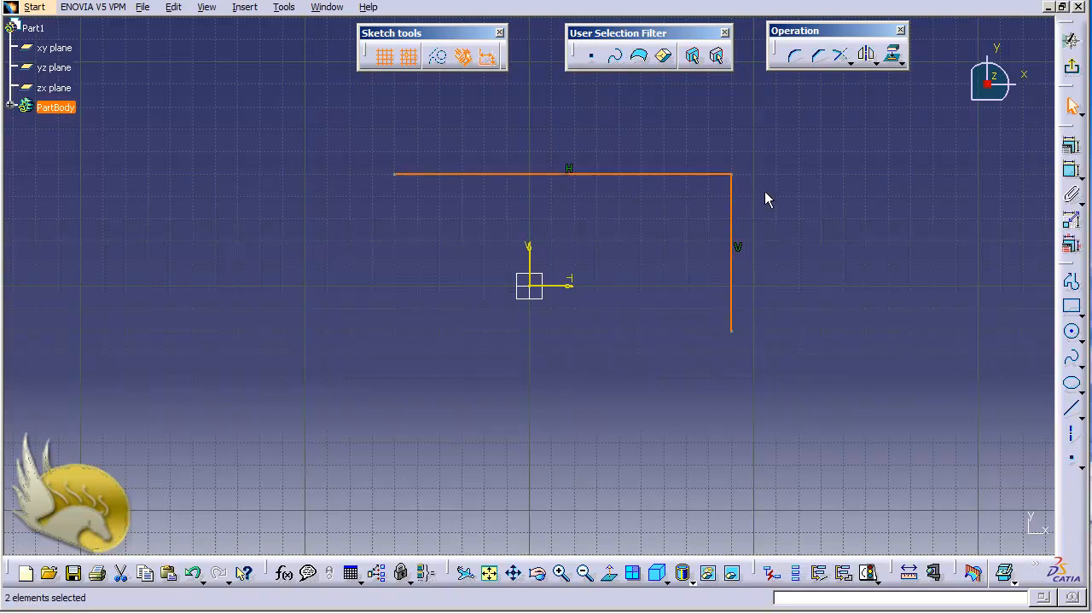
click(1072, 68)
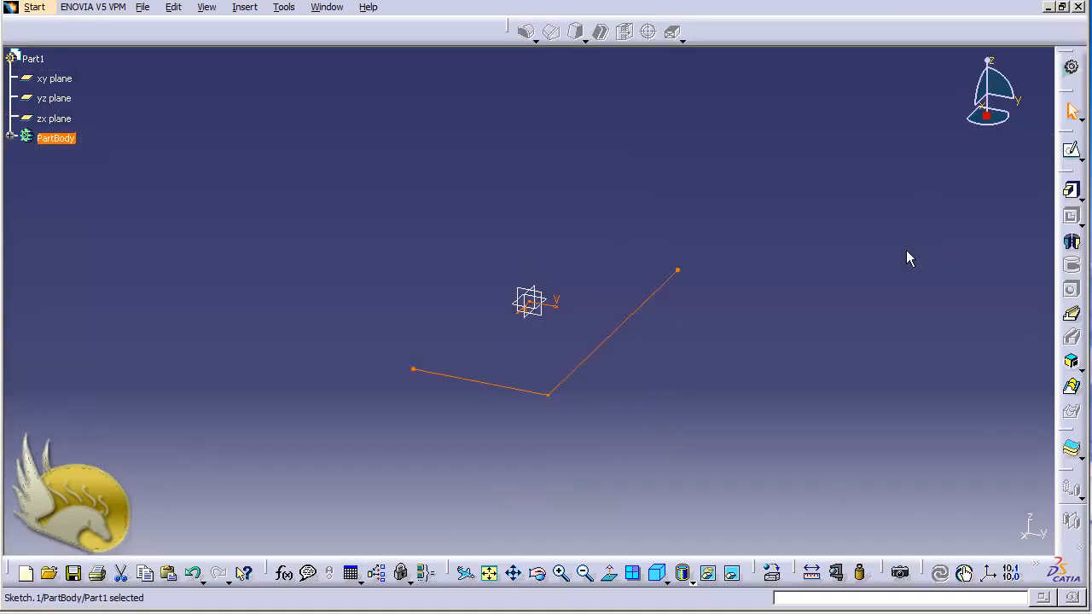
Start a pad from the open profile with the Thick option and set its second limit length to 20 mm.
click(1073, 194)
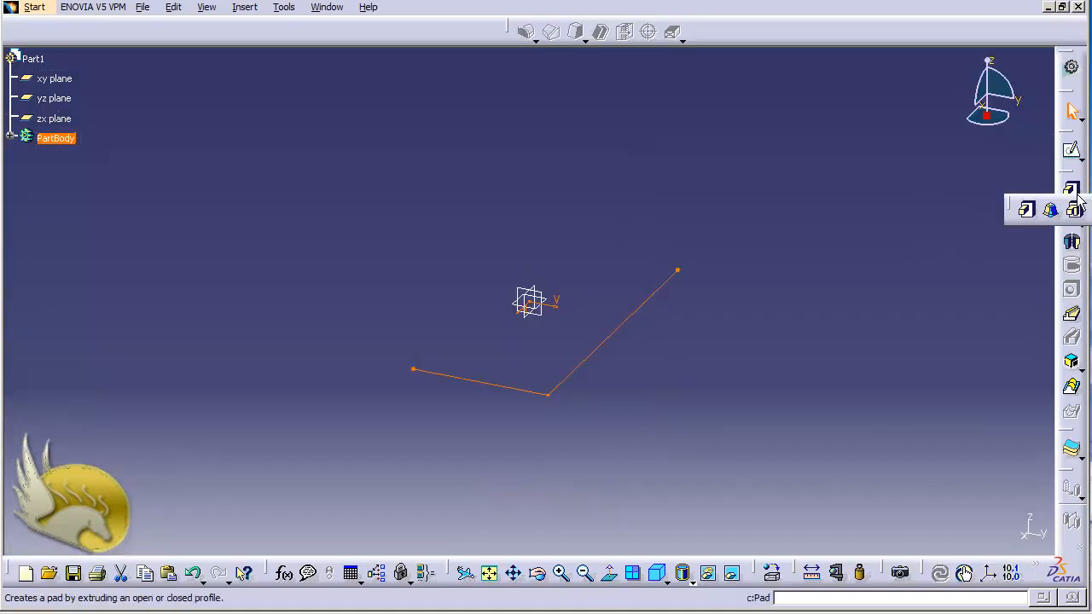
click(1026, 210)
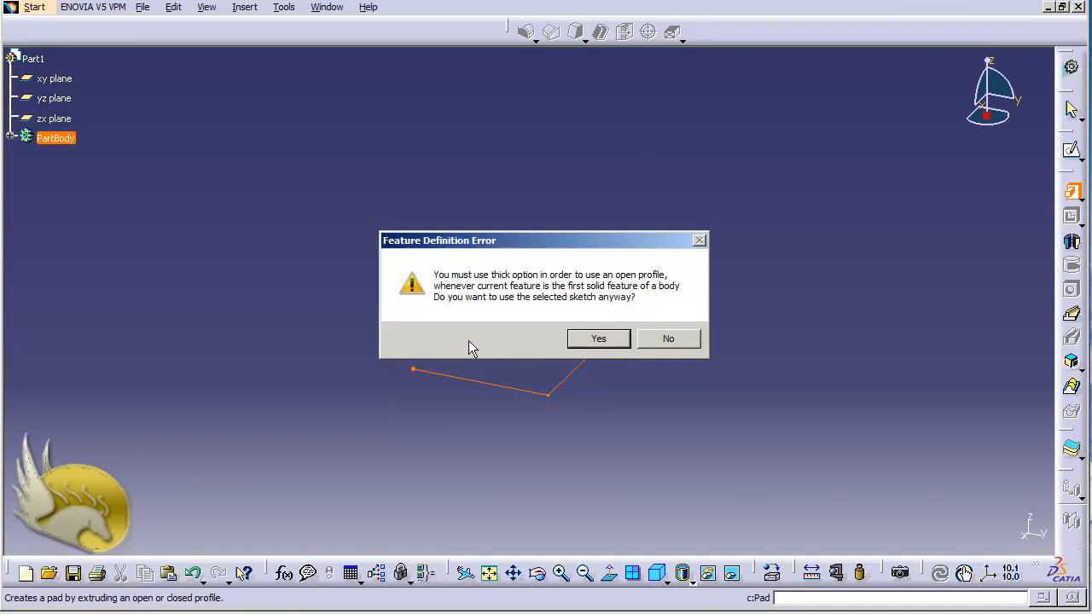
click(604, 338)
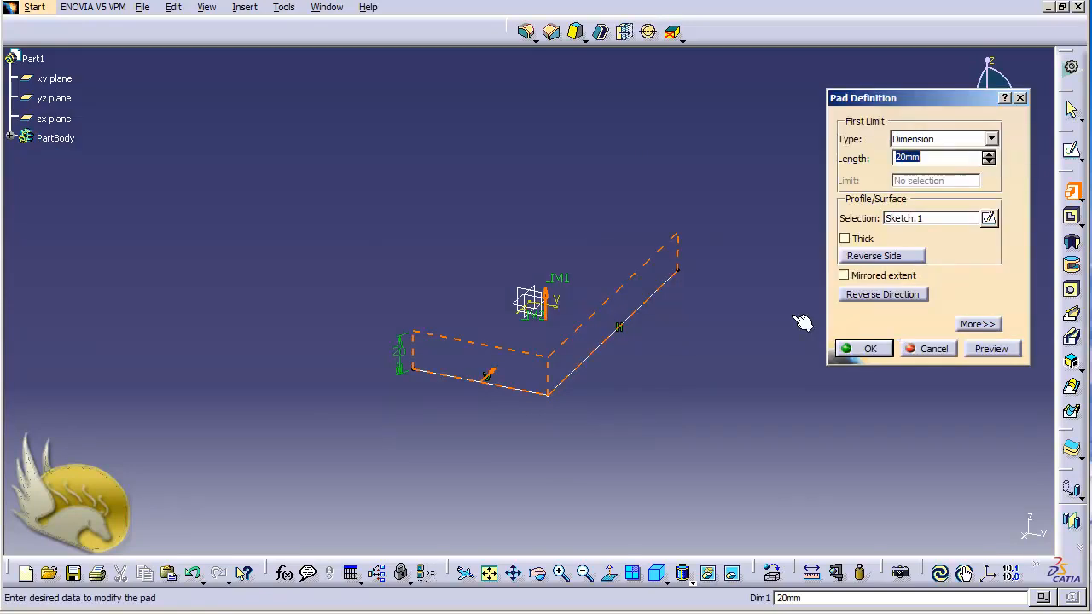
click(845, 240)
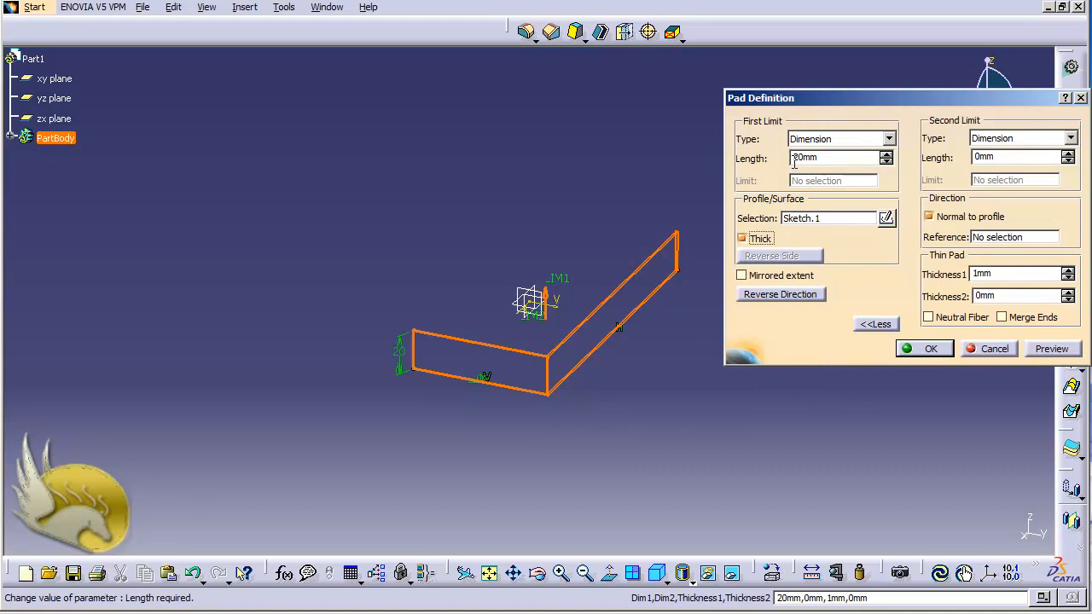
drag(794, 162, 833, 160)
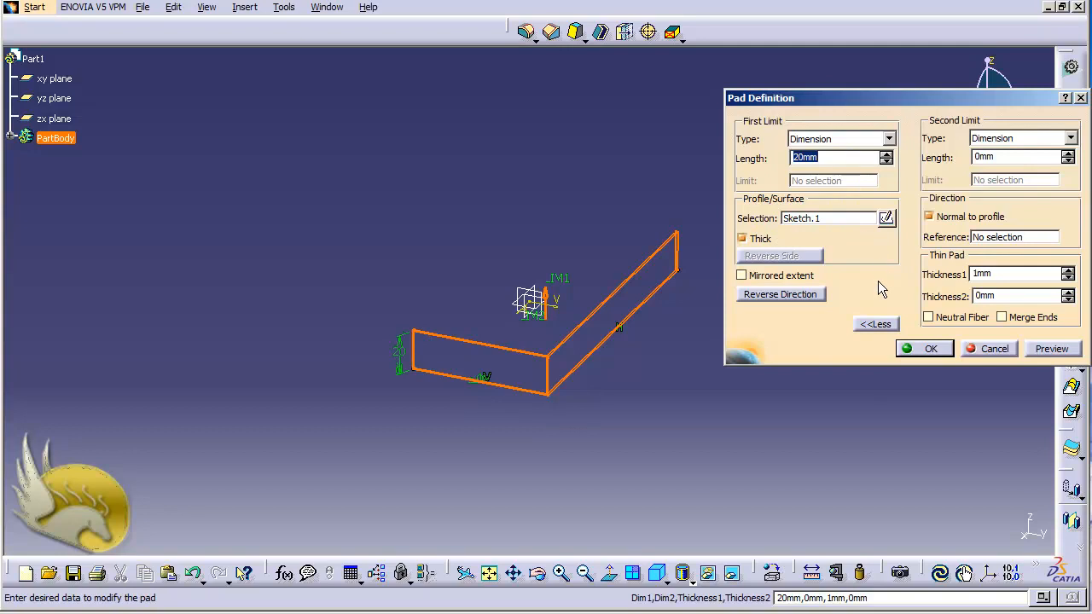
click(976, 157)
text(2)
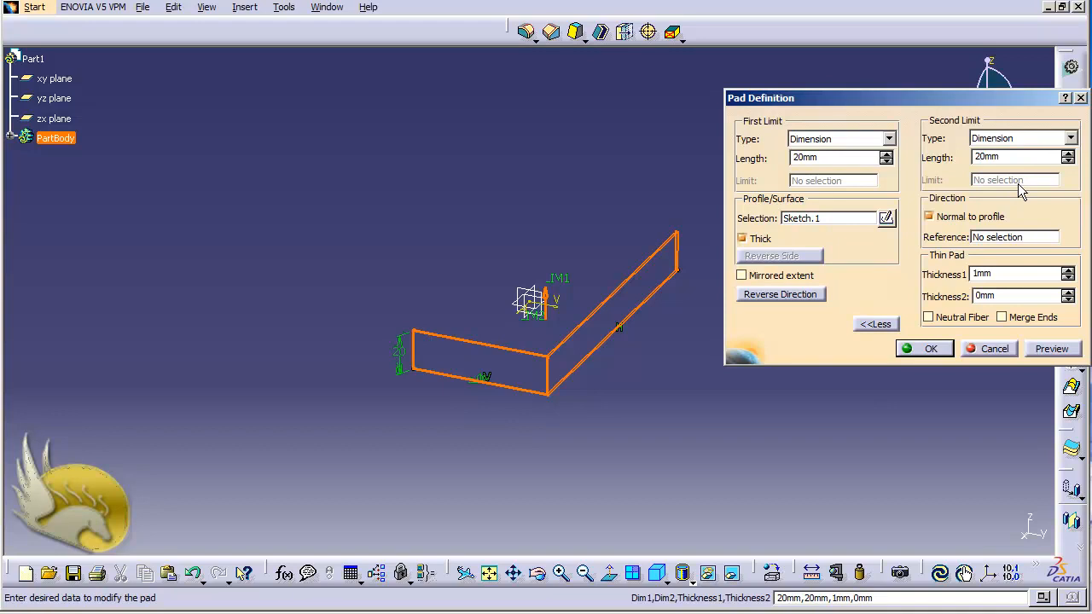
click(1008, 274)
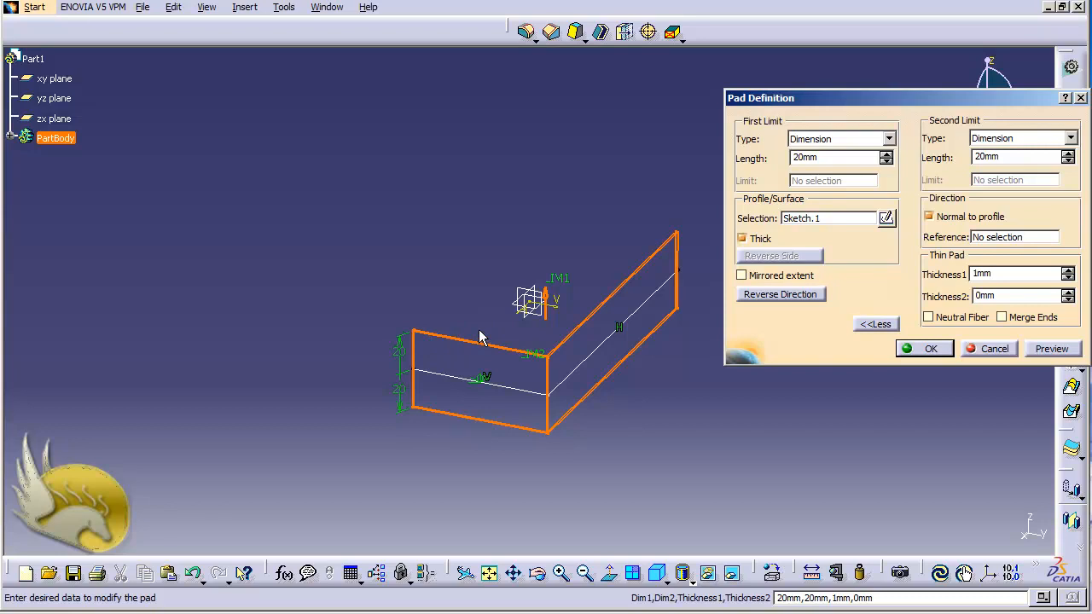
Set Thickness1 and Thickness2 of the thin pad to 5 mm each and create the pad.
double_click(980, 273)
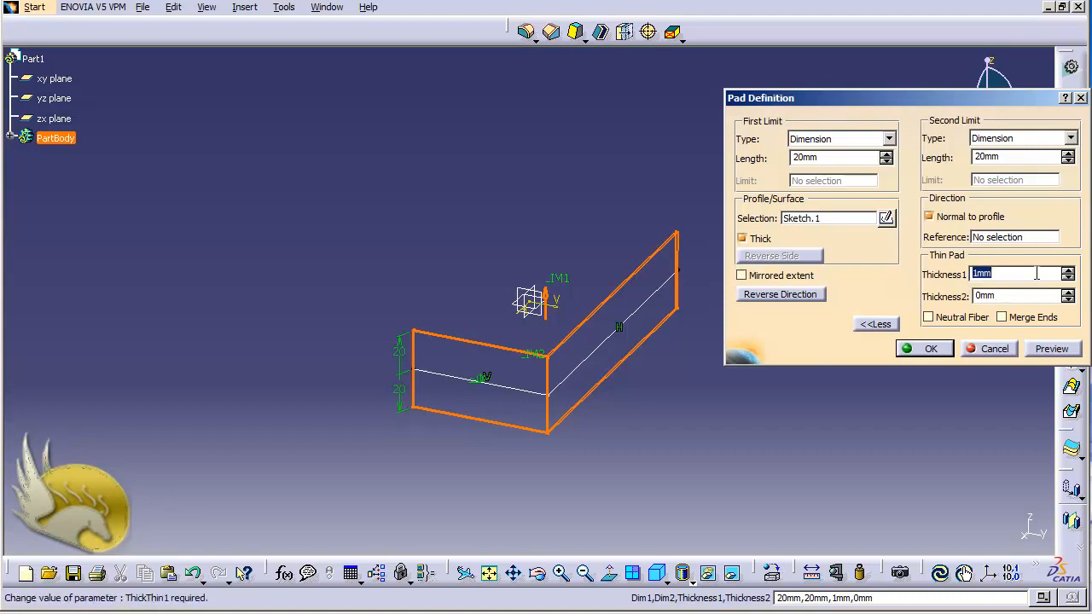
text(5)
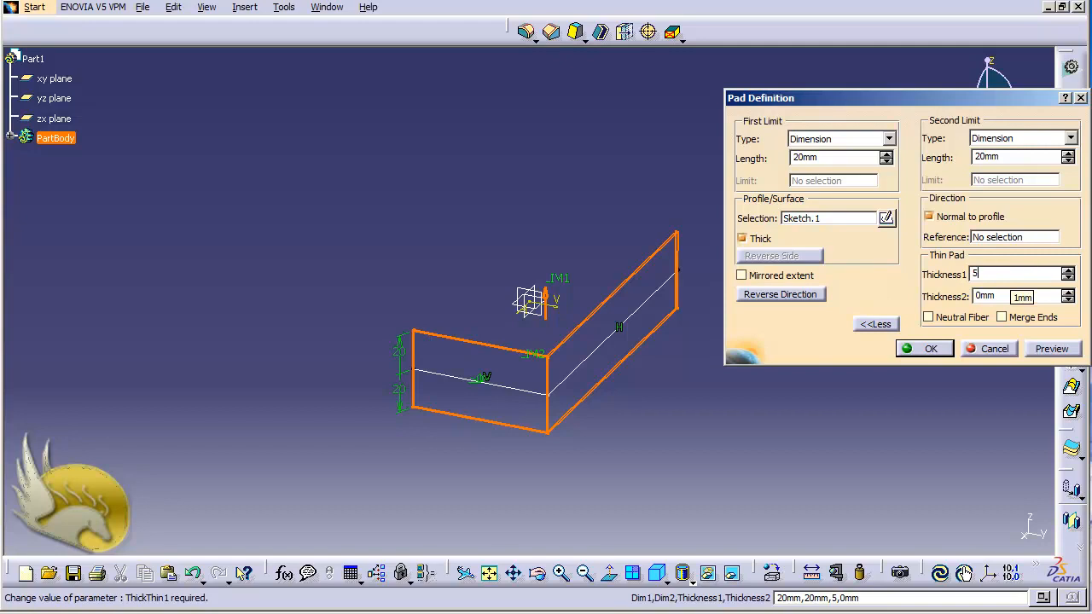
click(1020, 296)
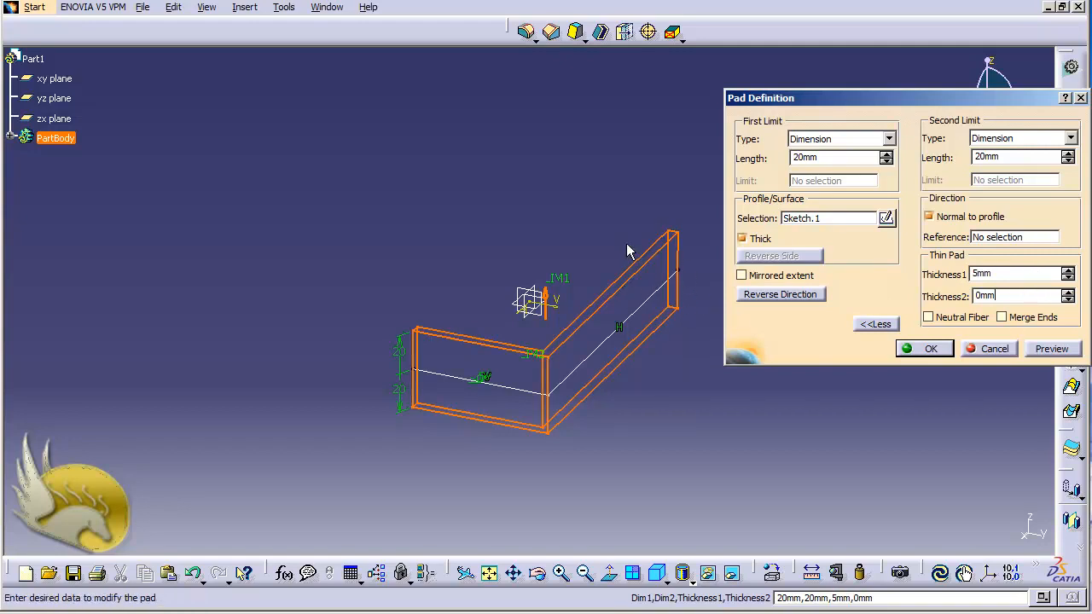
click(976, 296)
key(Delete)
text(5)
click(1009, 277)
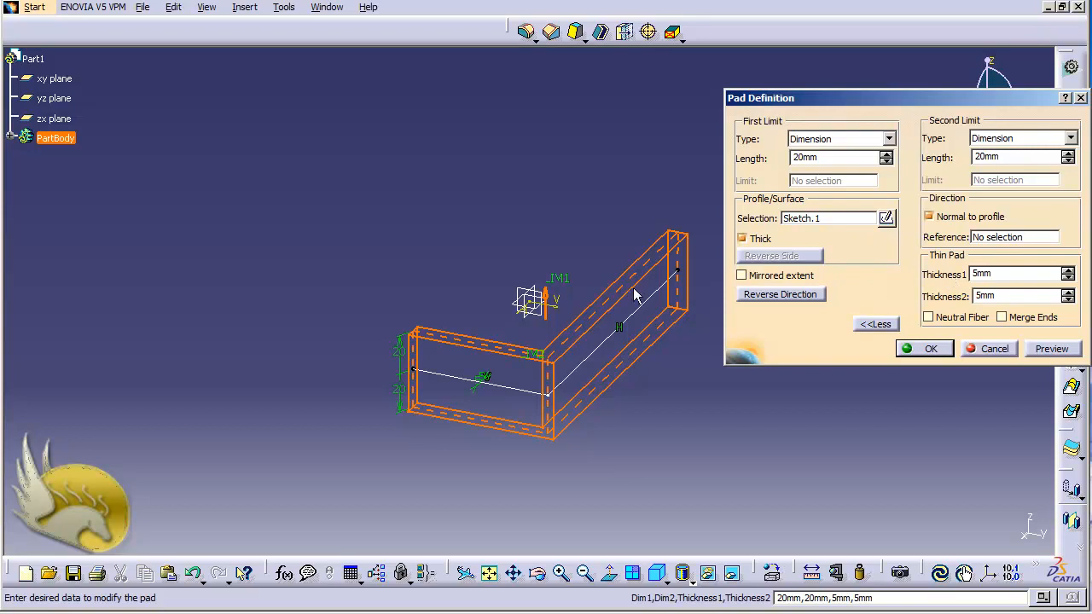
click(906, 350)
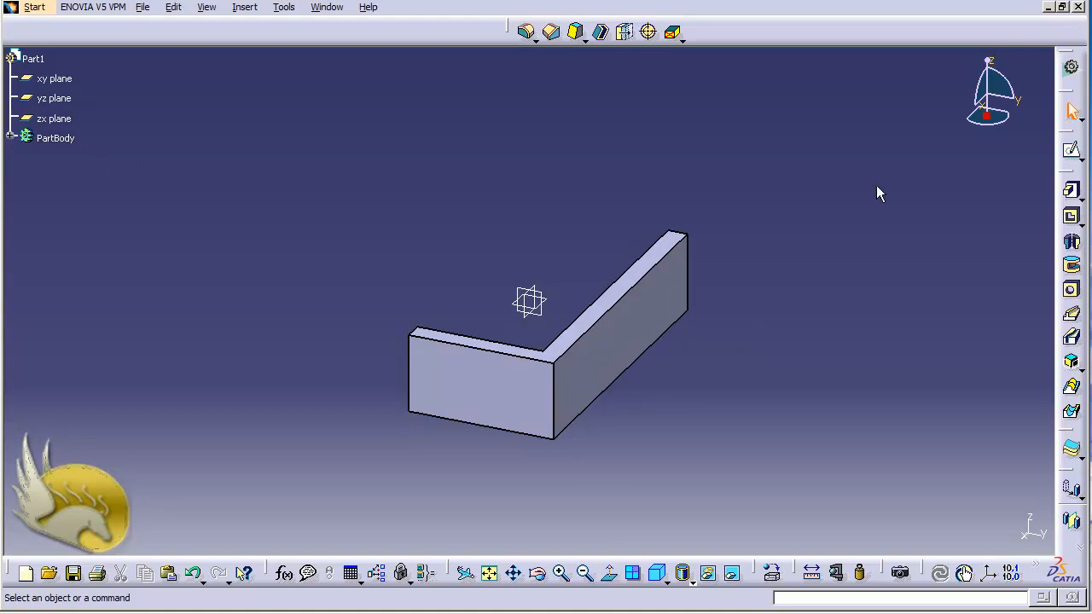
Undo the thick pad together with its L-shaped sketch.
key(ctrl+z)
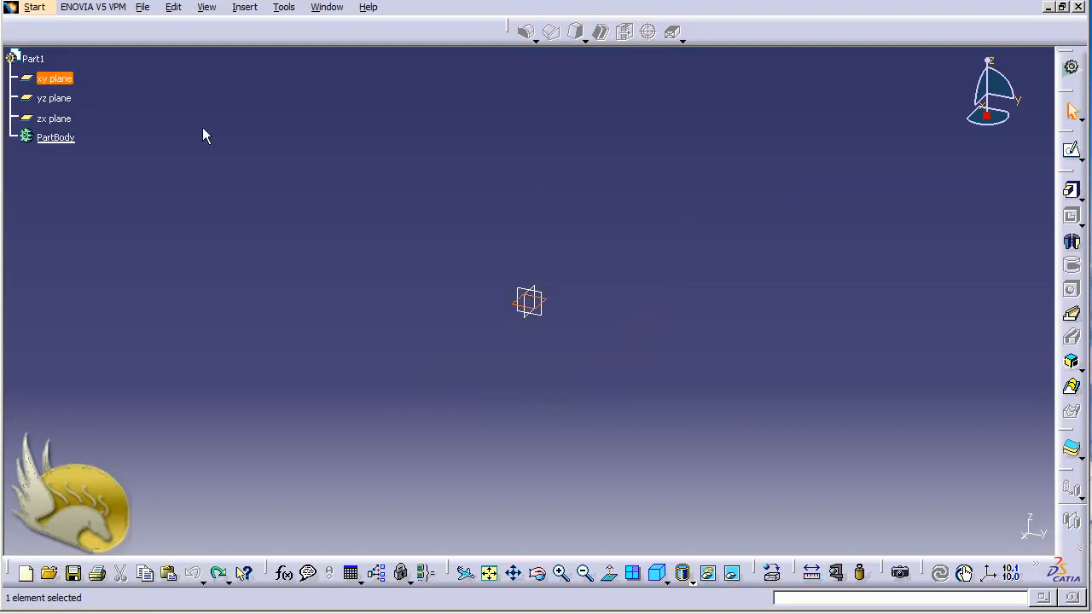
Open a new sketch on the xy plane, draw an axis line on the positive H side of the origin and constrain it vertical.
click(1071, 150)
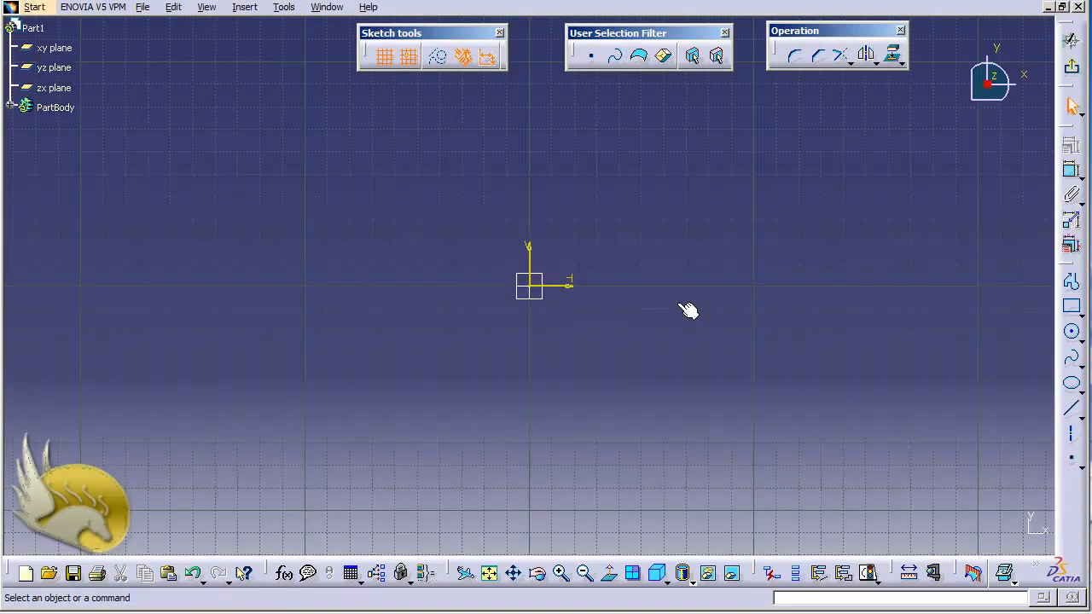
click(1072, 438)
click(1073, 438)
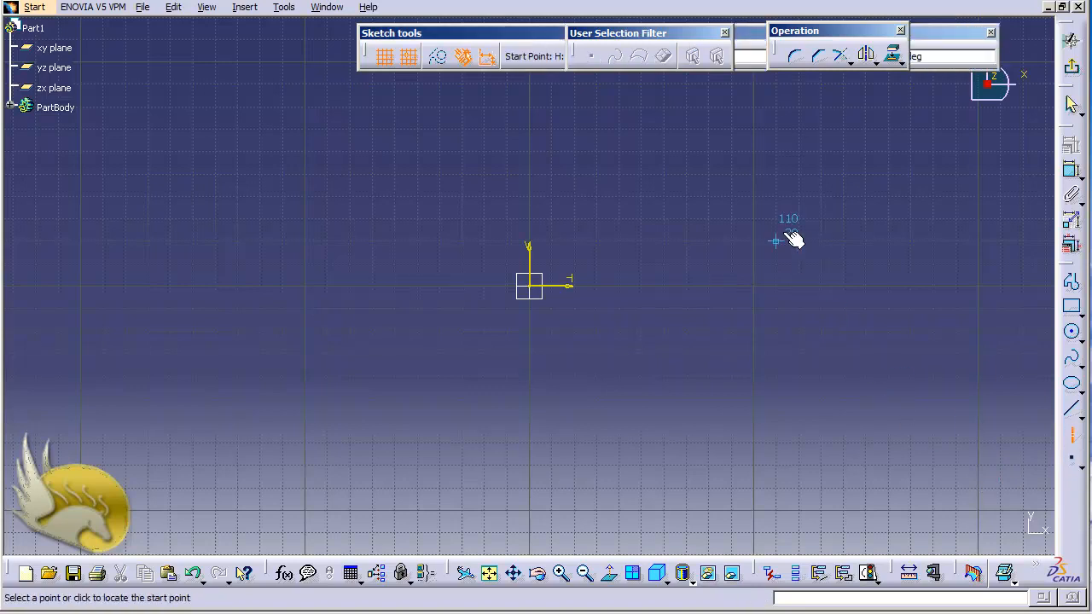
click(779, 156)
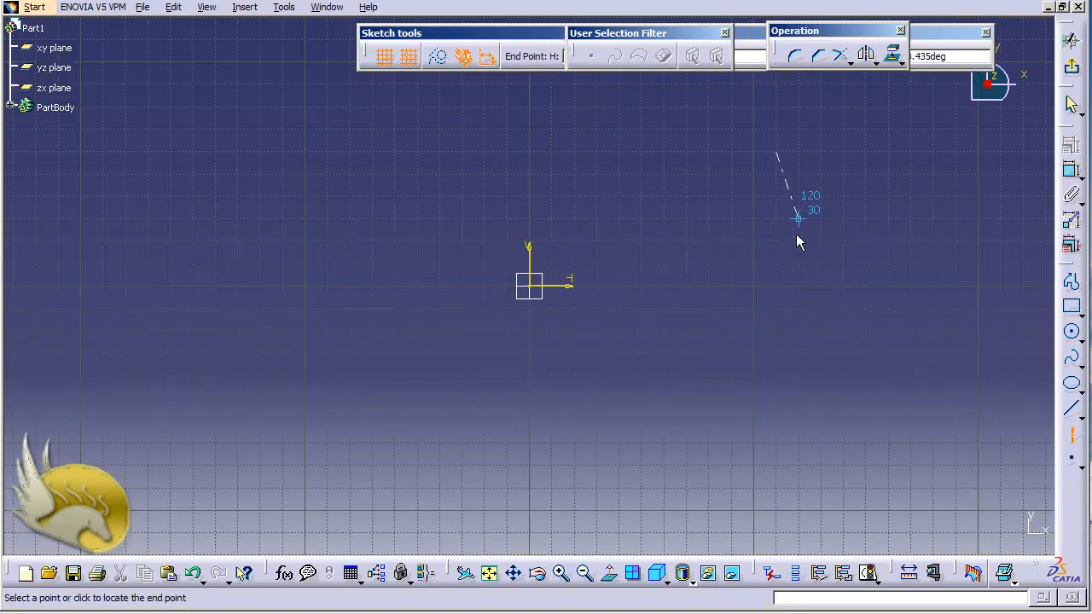
click(853, 366)
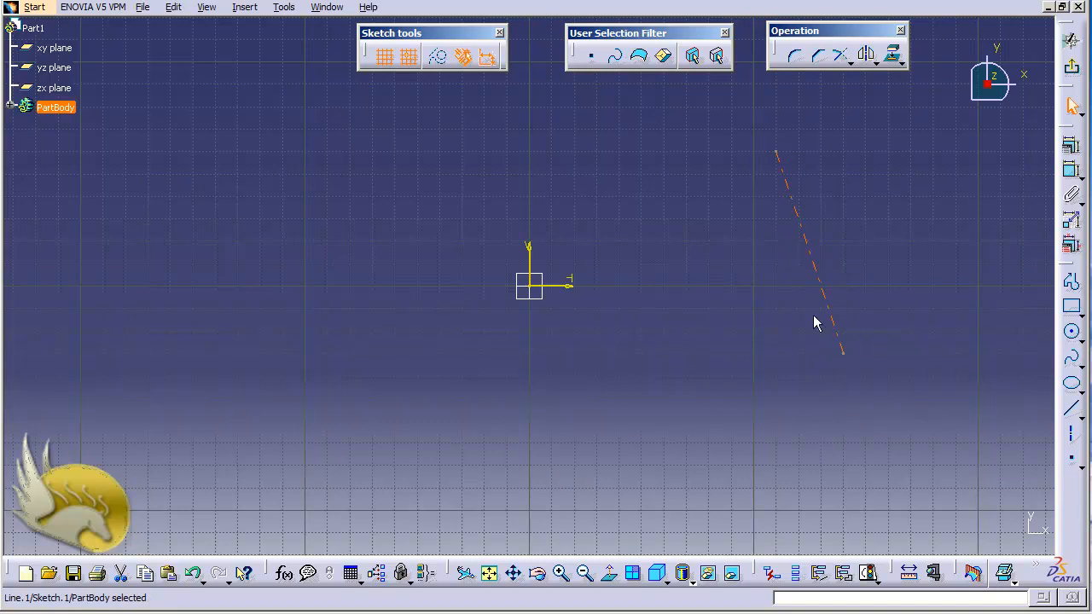
click(1071, 145)
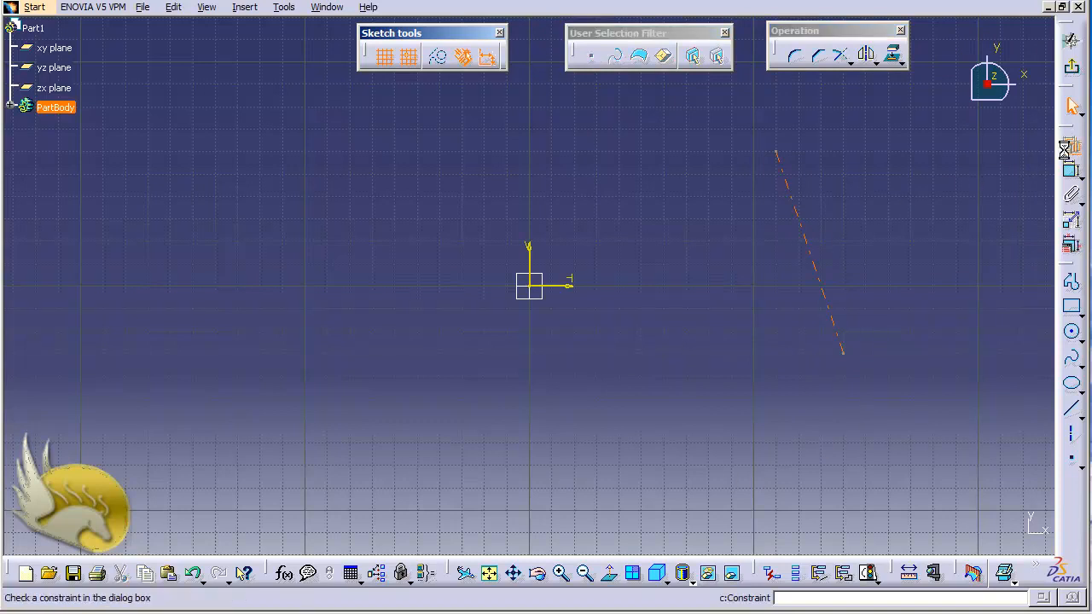
click(928, 332)
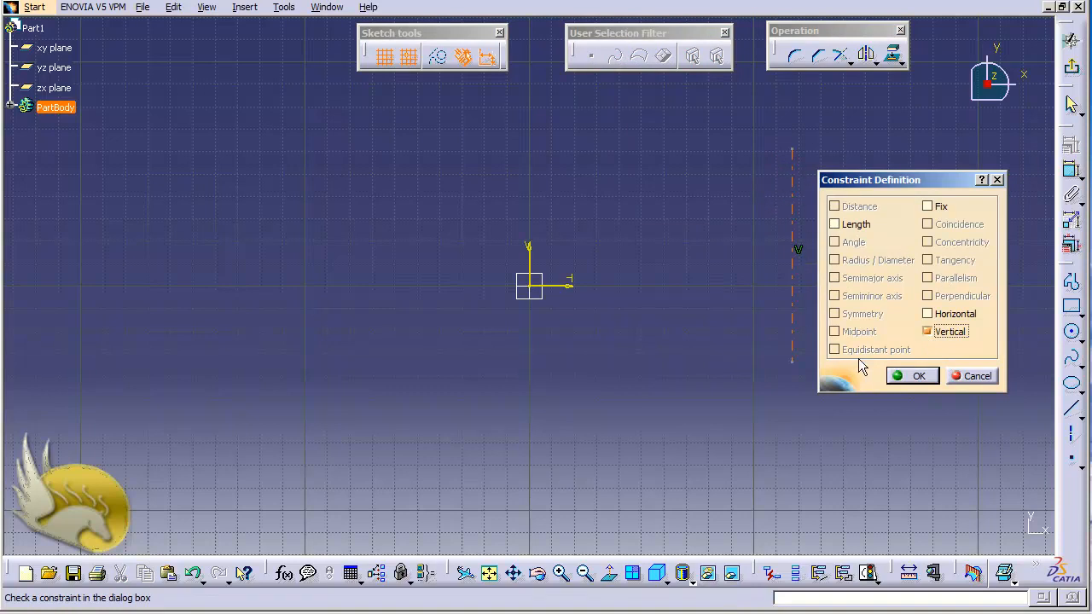
click(906, 376)
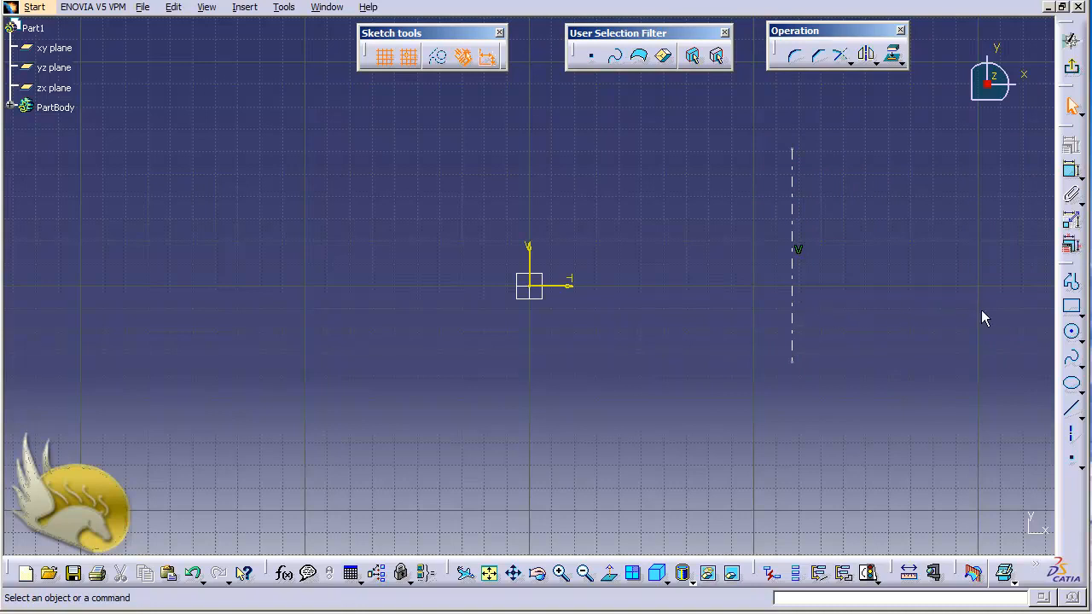
Sketch a rectangle about 50 mm wide and 100 mm high to the right of the vertical axis and exit the sketch.
click(1072, 306)
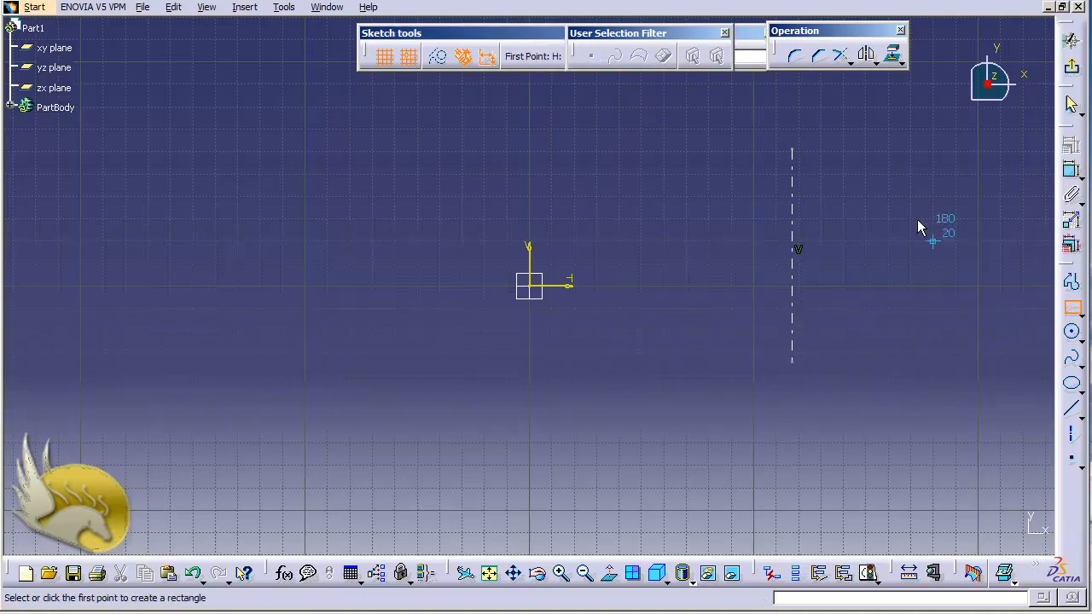
click(866, 152)
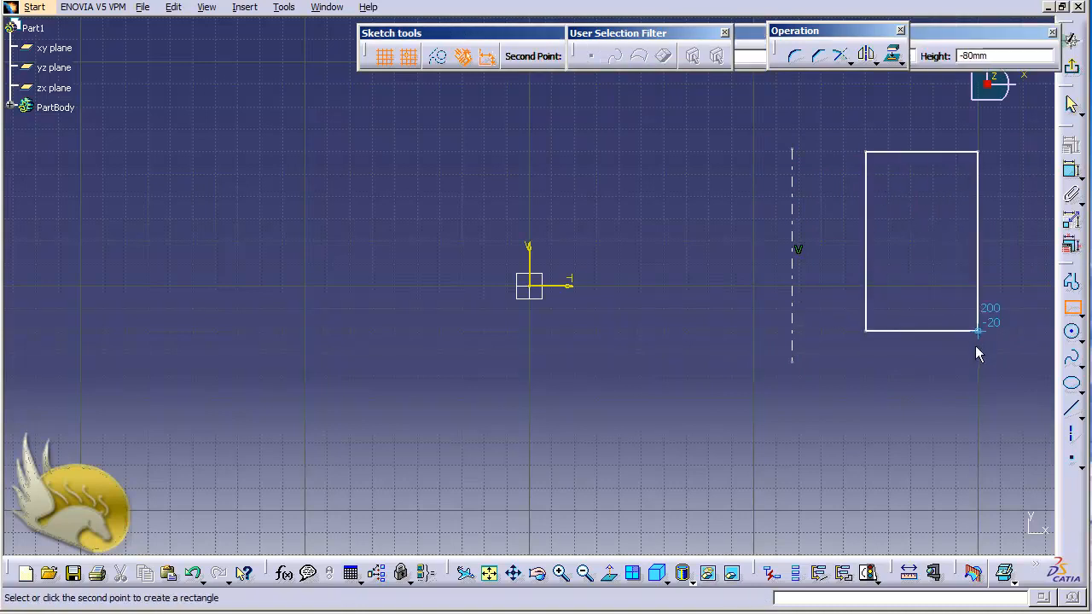
click(977, 375)
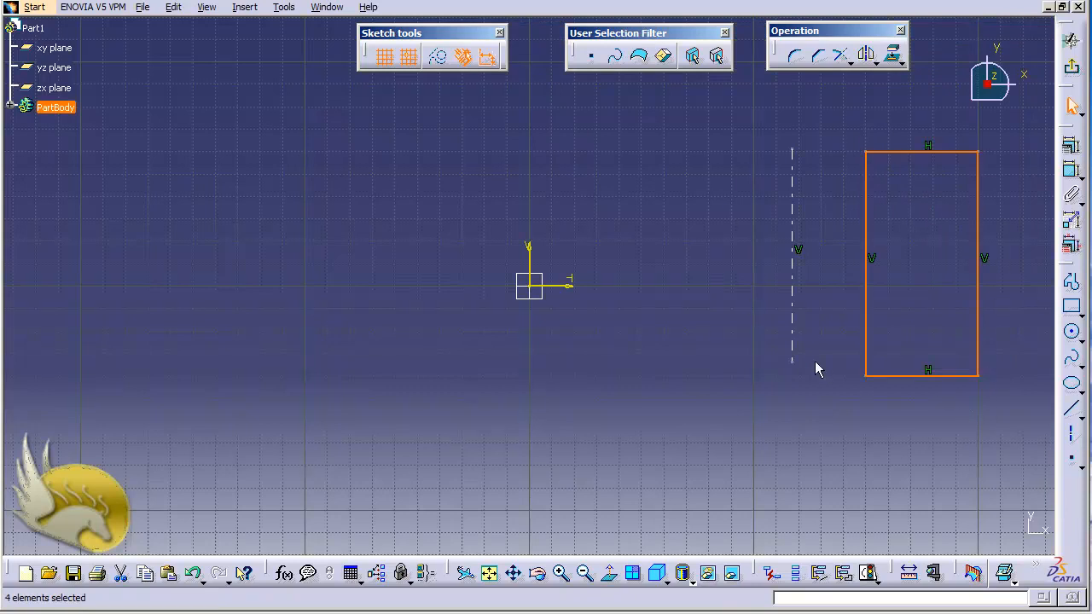
click(1071, 66)
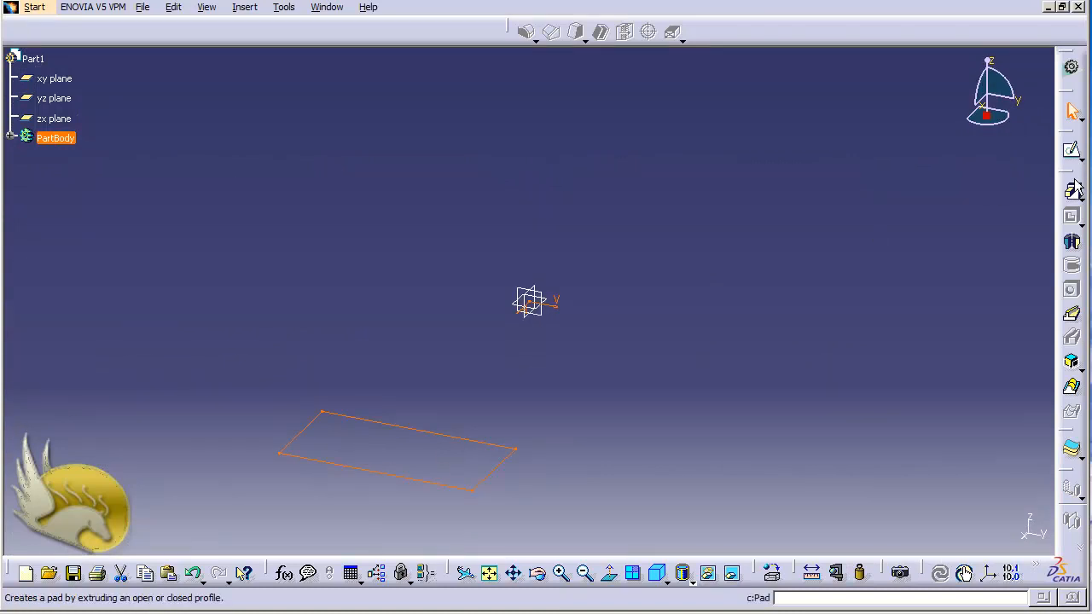
Start a Shaft feature from the rectangle sketch with a first angle of 45° and a second angle of 60°.
click(1072, 244)
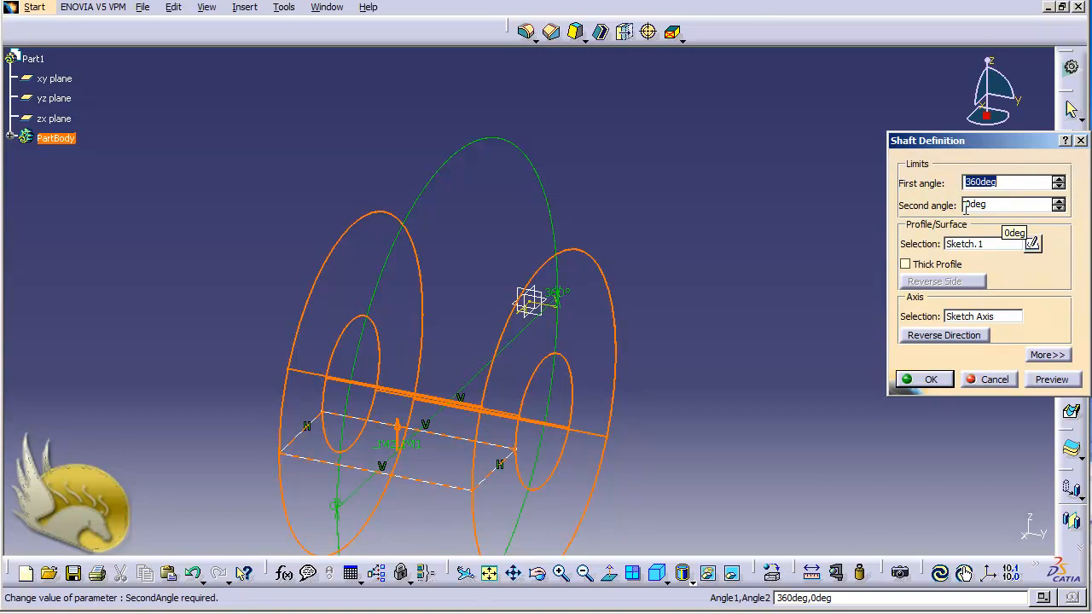
click(1009, 185)
double_click(1009, 185)
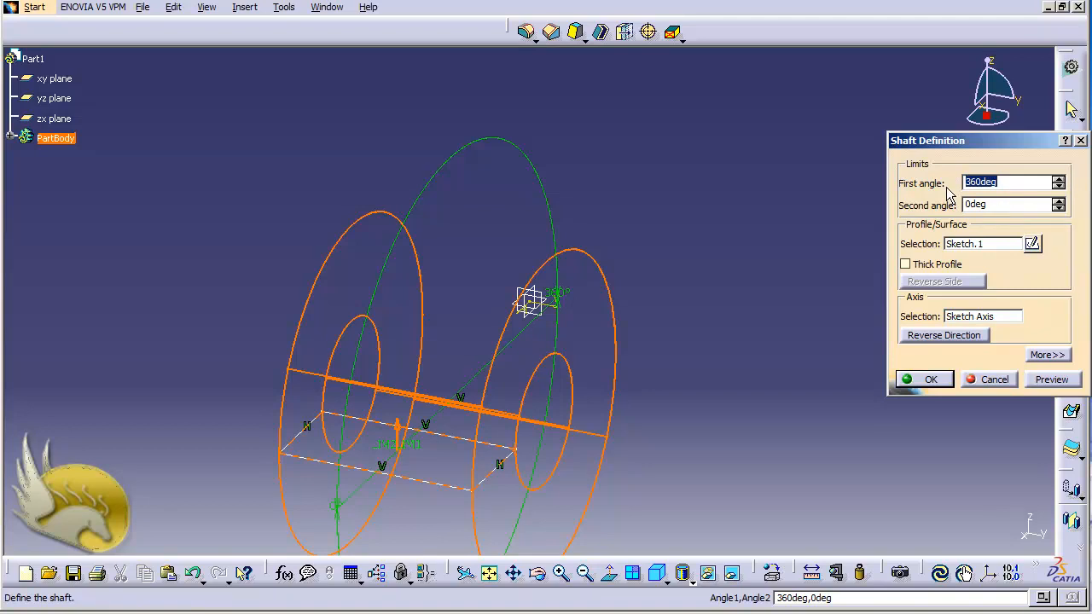
text(45)
click(1017, 206)
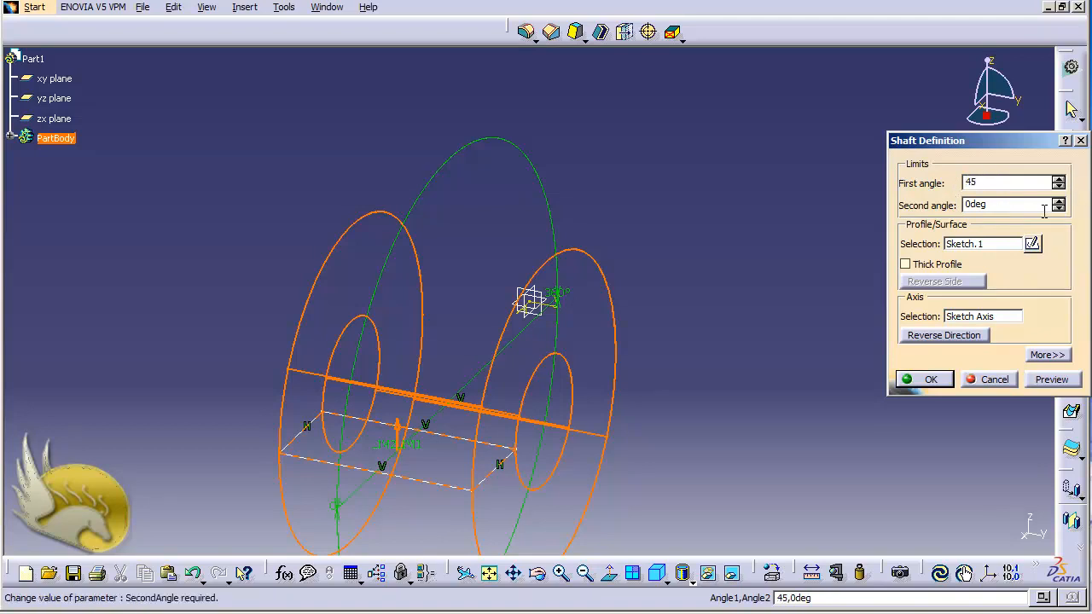
double_click(1015, 207)
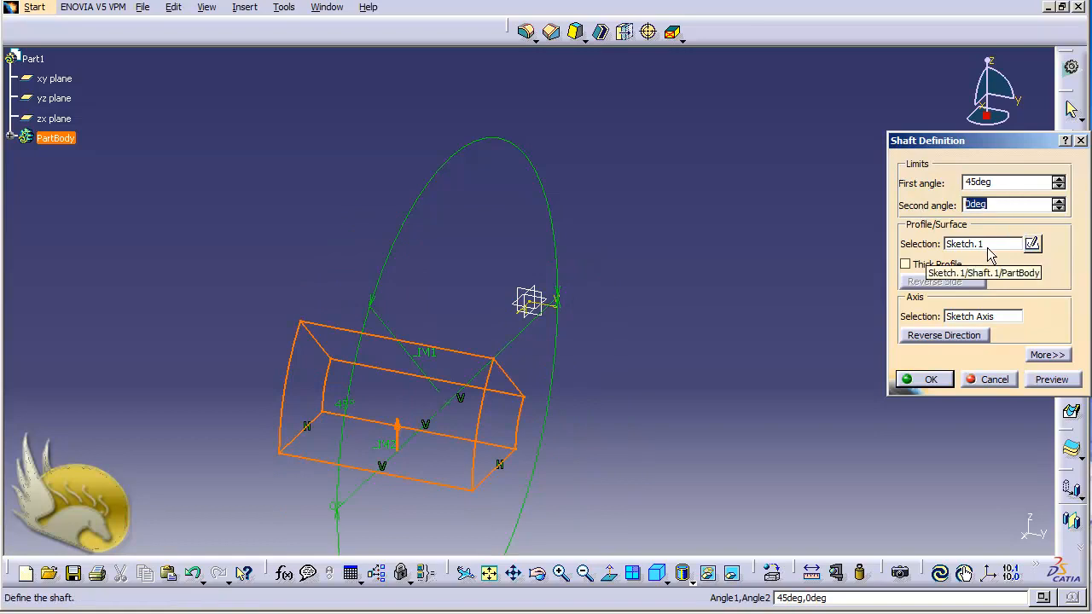
text(60)
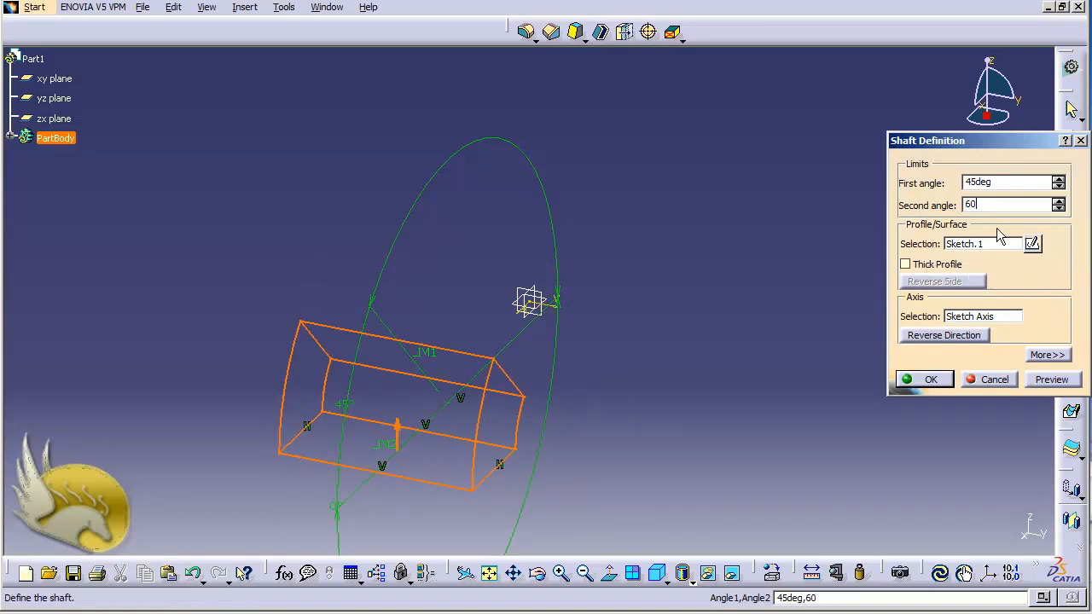
click(1006, 183)
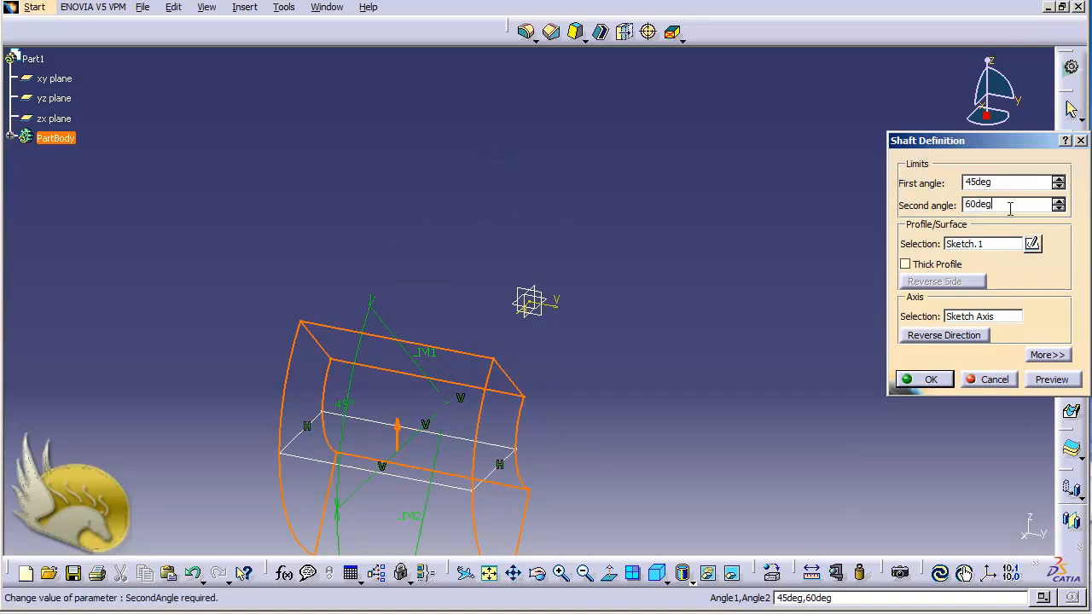
Set the shaft's second angle to 0° and its first angle to 360°.
drag(1011, 206, 887, 214)
text(0)
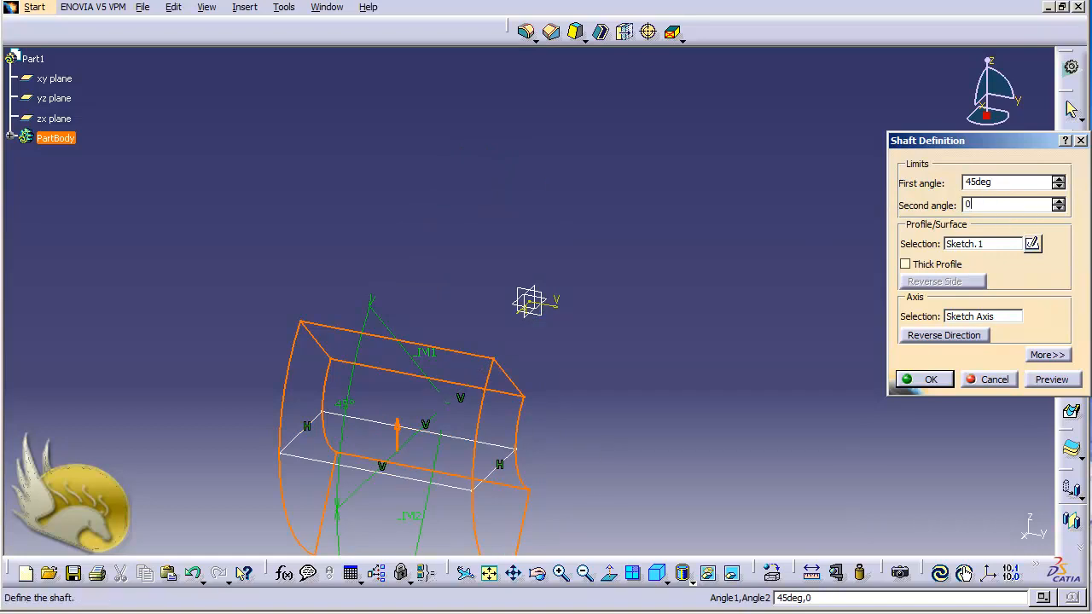
drag(1028, 181, 910, 189)
text(360)
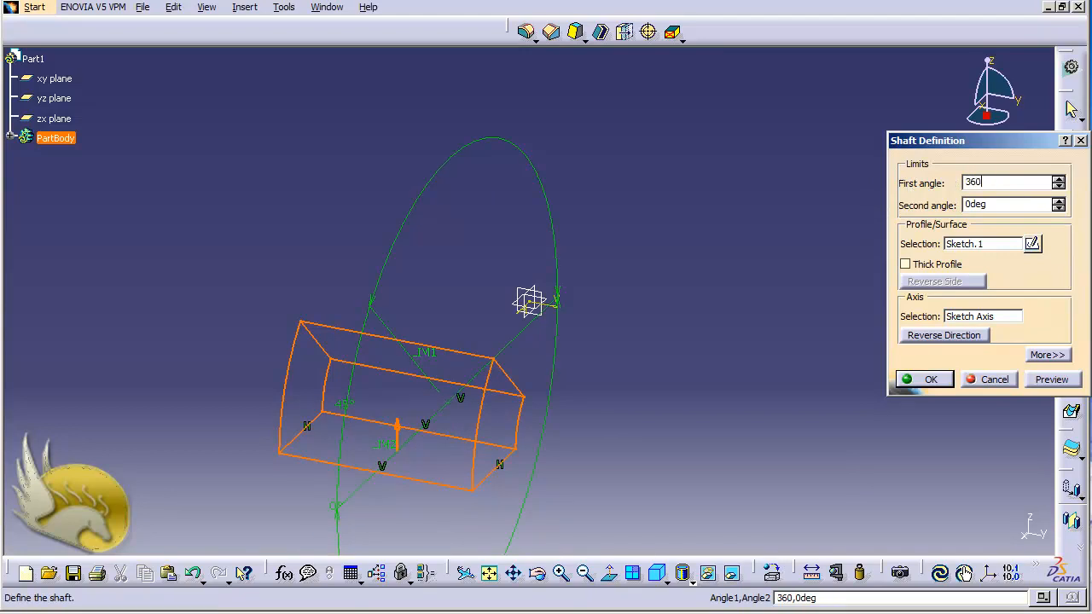
click(992, 208)
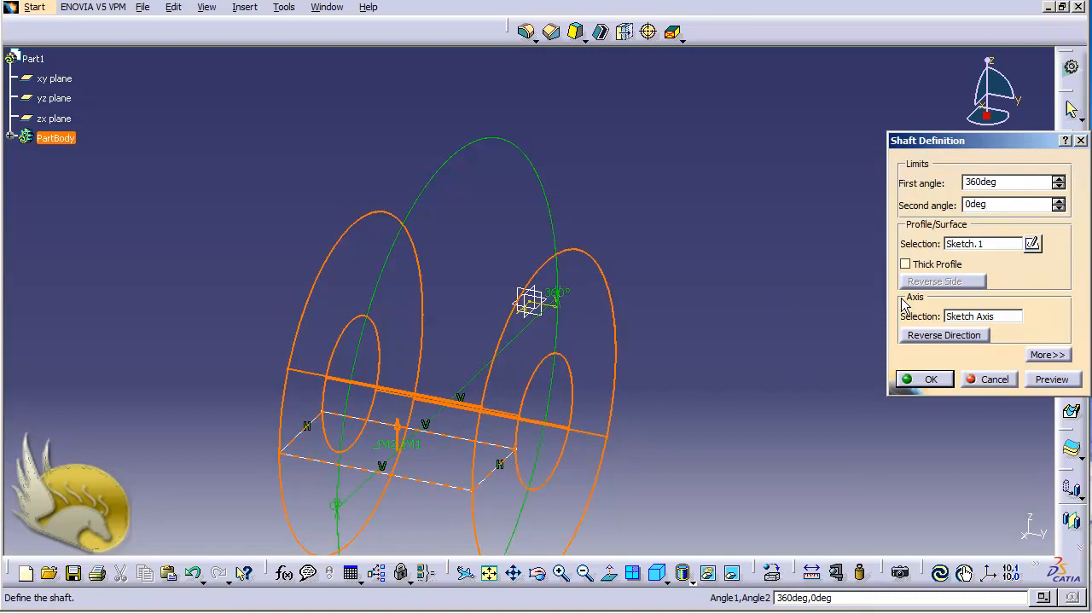
Try the rectangle's long side nearest the sketch axis as the shaft's axis of revolution.
right_click(967, 317)
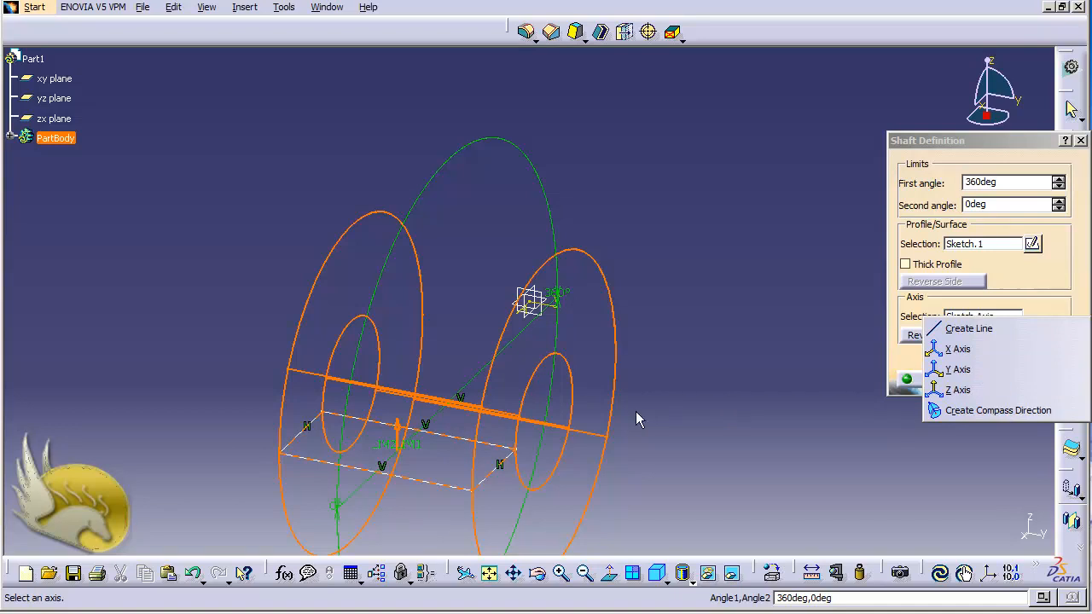
click(1013, 287)
right_click(998, 314)
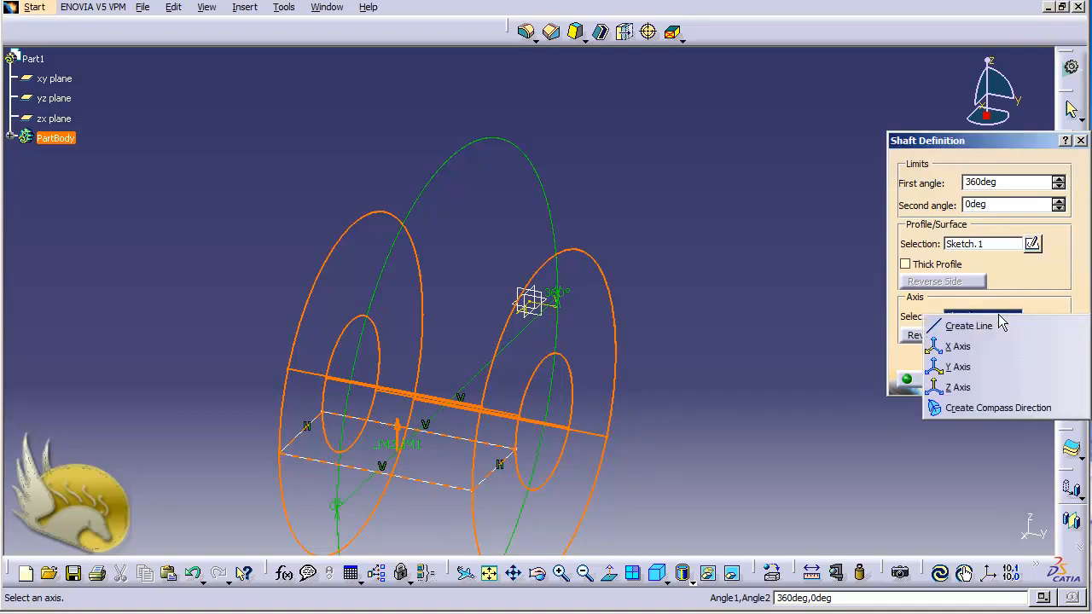
click(1004, 301)
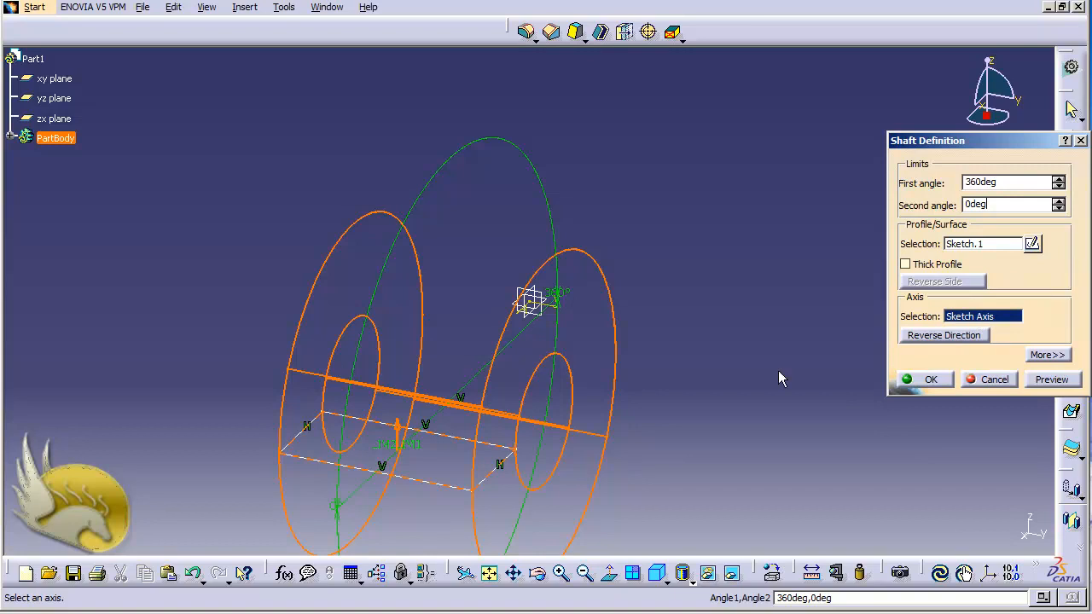
click(461, 445)
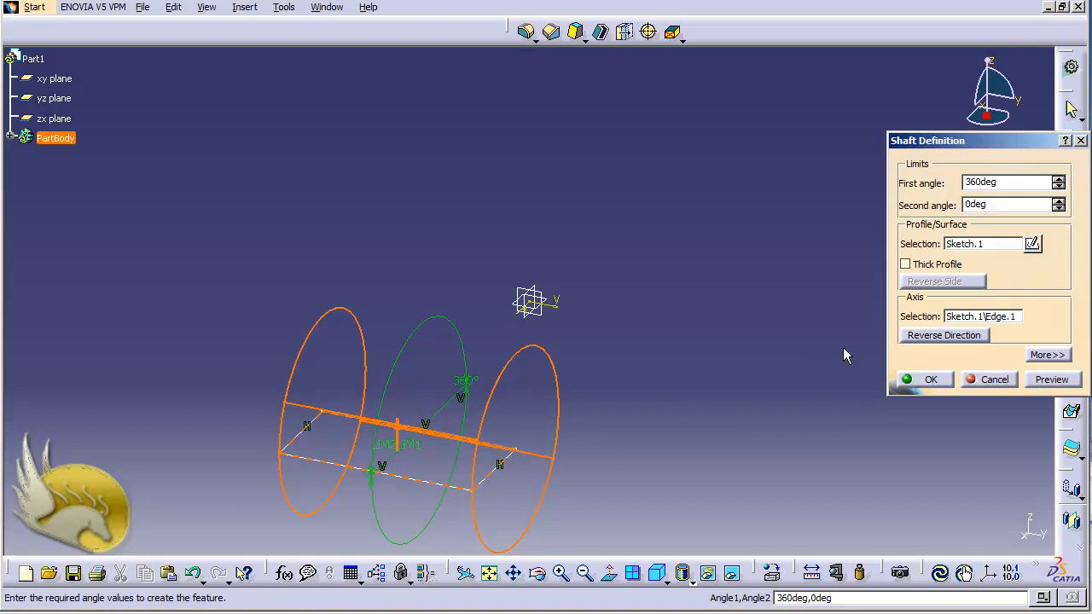
Try the sketch's V direction at the origin as the shaft's axis of revolution.
click(962, 322)
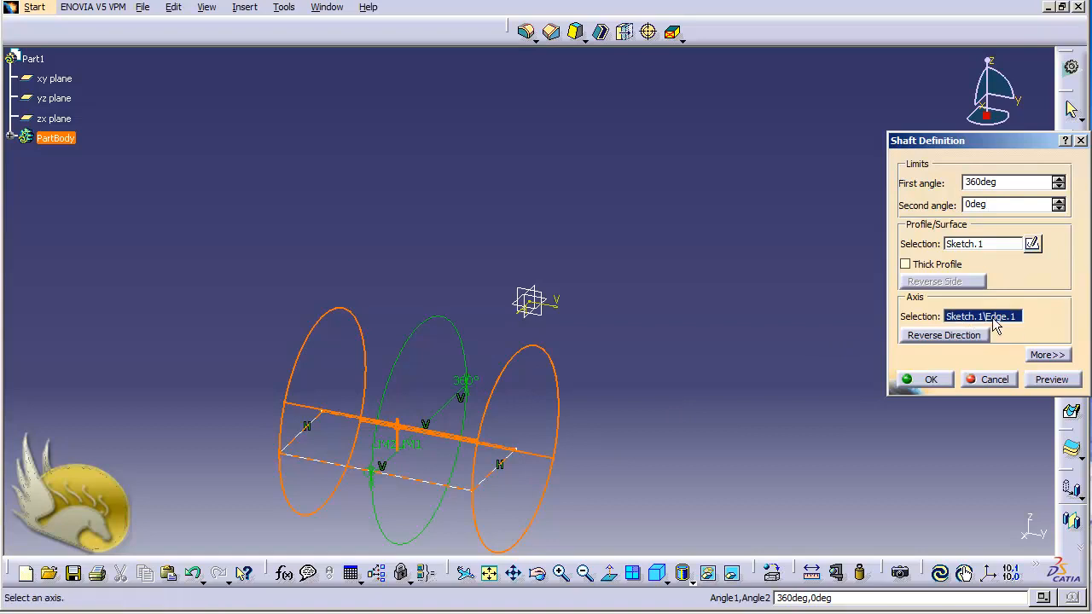
click(563, 310)
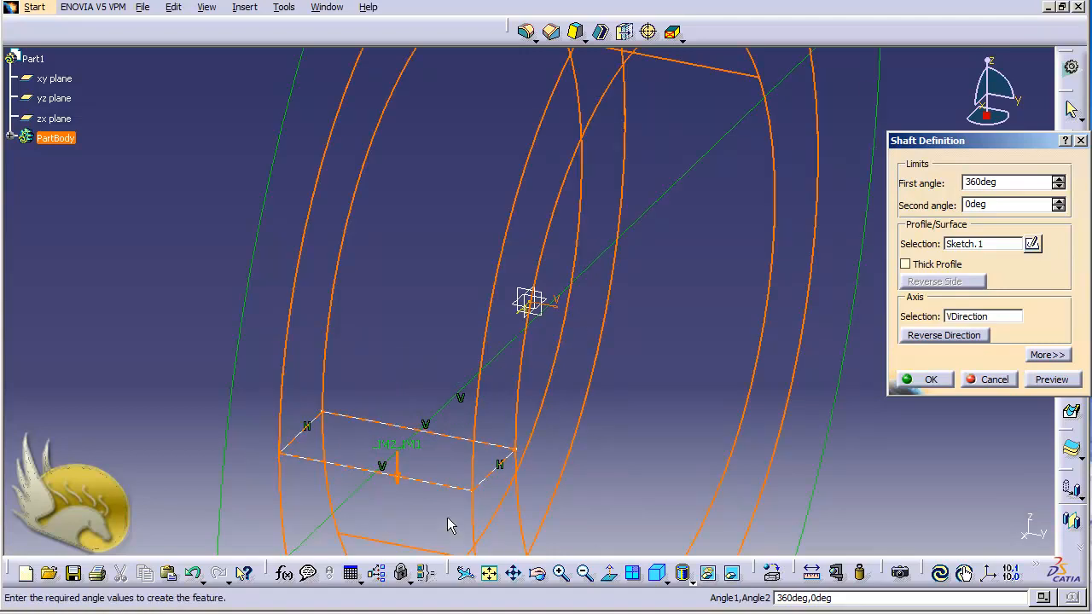
click(985, 316)
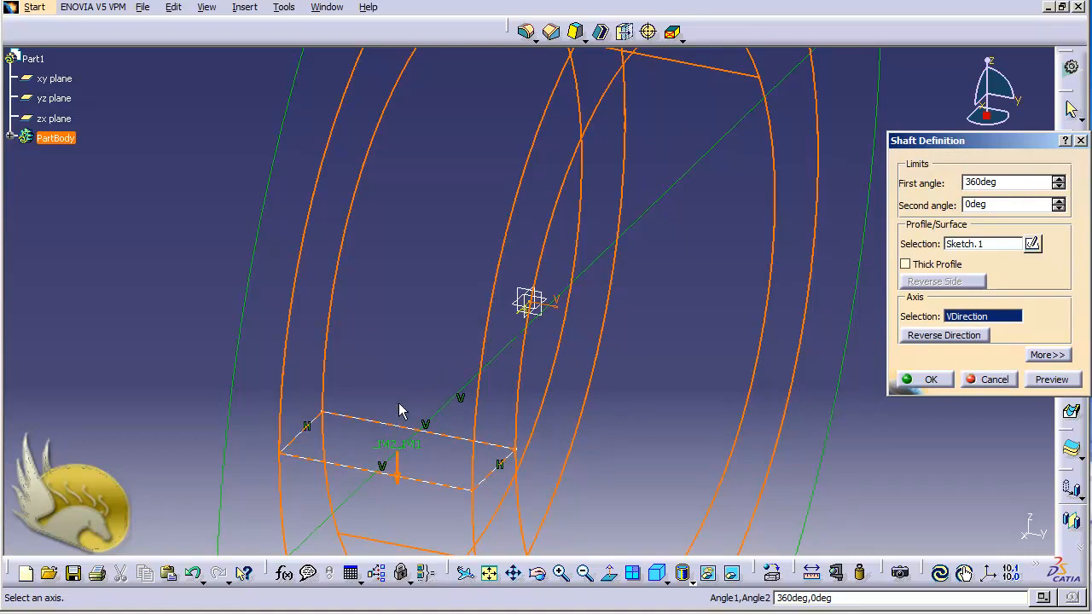
Expand the shaft's sketch in the specification tree to inspect its geometry elements for an axis.
click(8, 137)
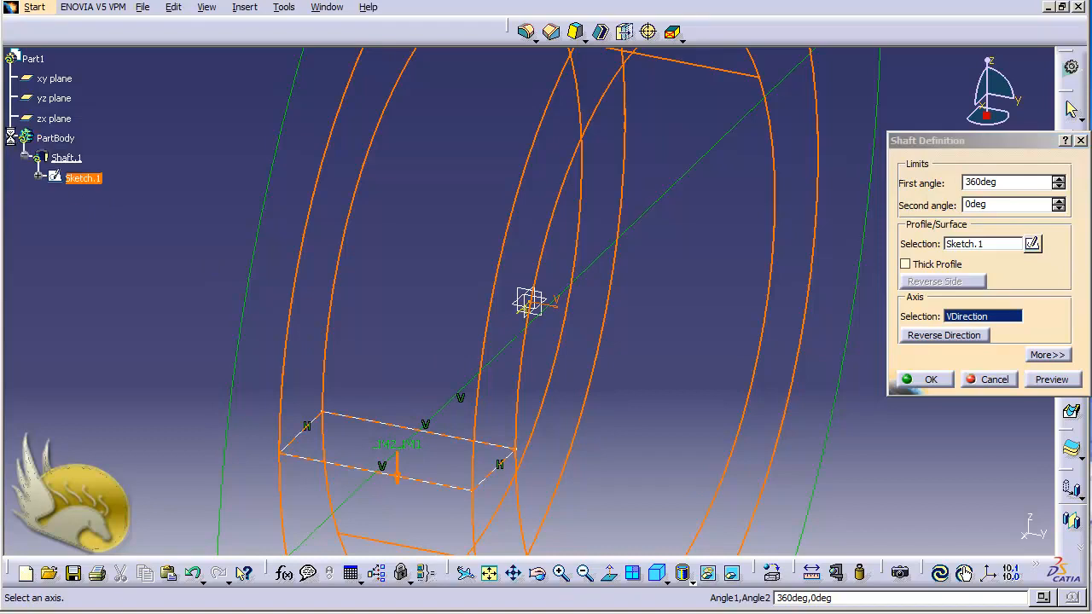
click(39, 176)
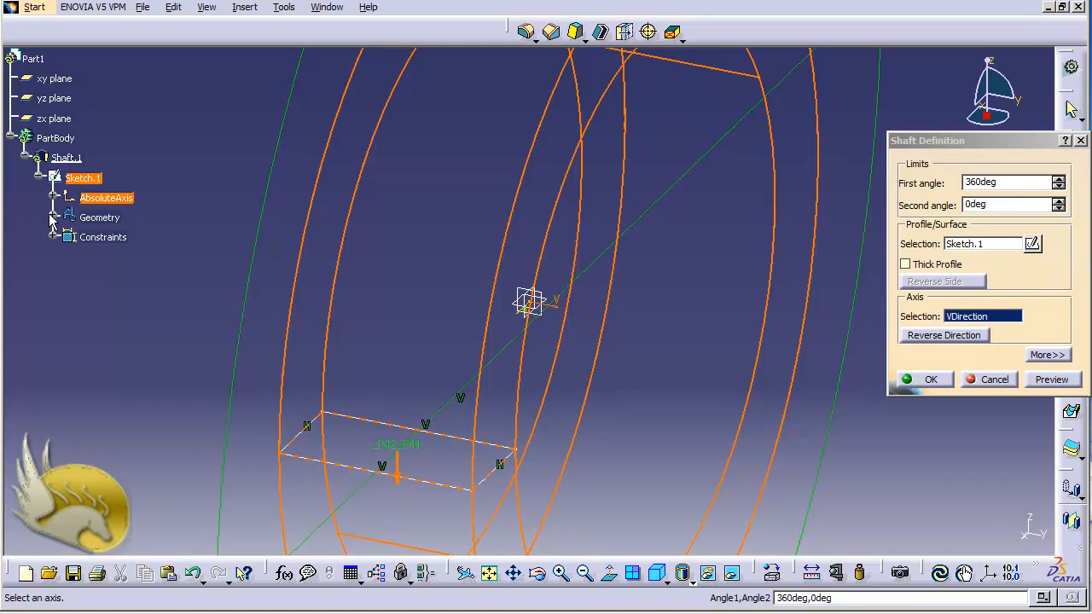
click(54, 218)
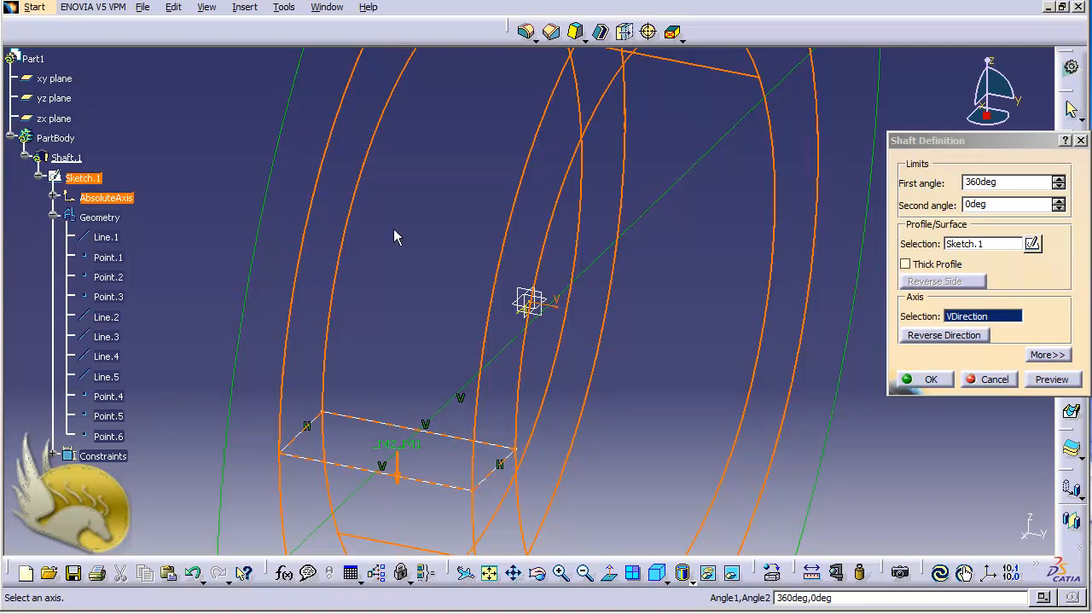
Clear the shaft's axis selection to restore the sketch axis and create the shaft.
right_click(981, 319)
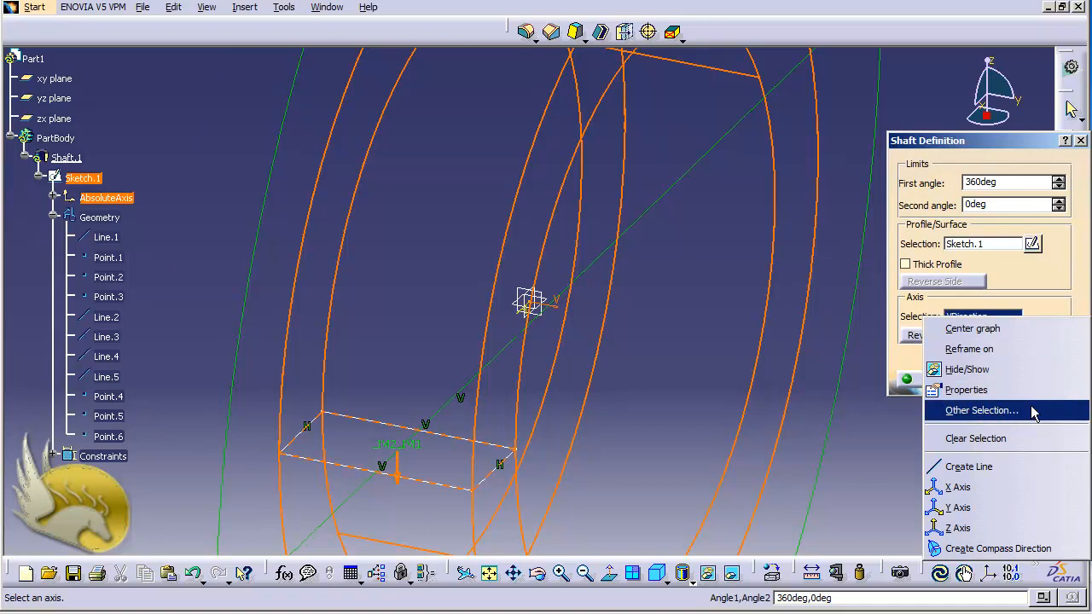
click(1004, 439)
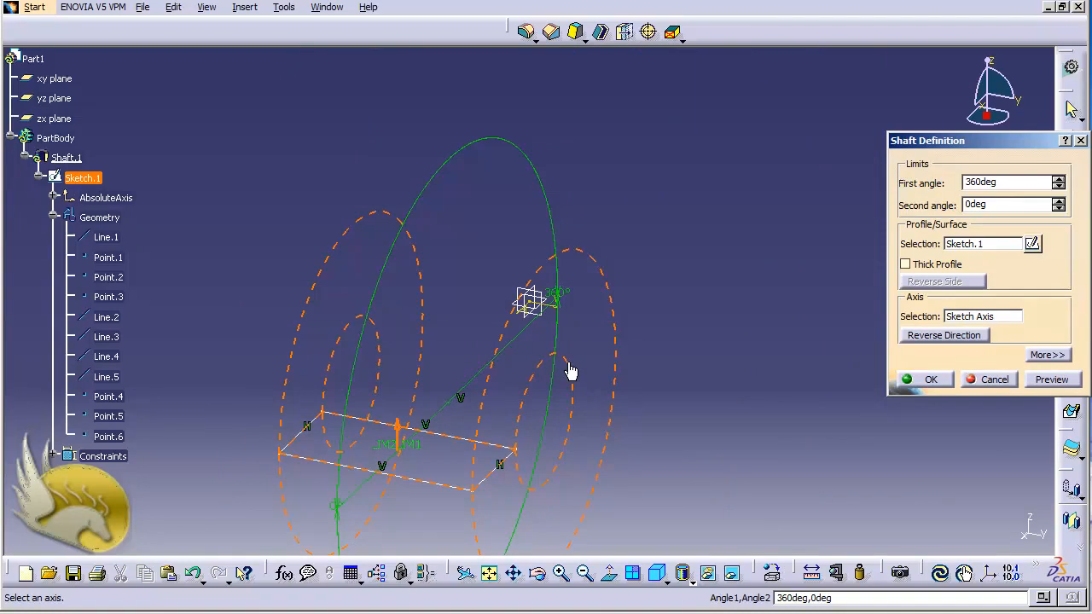
click(935, 379)
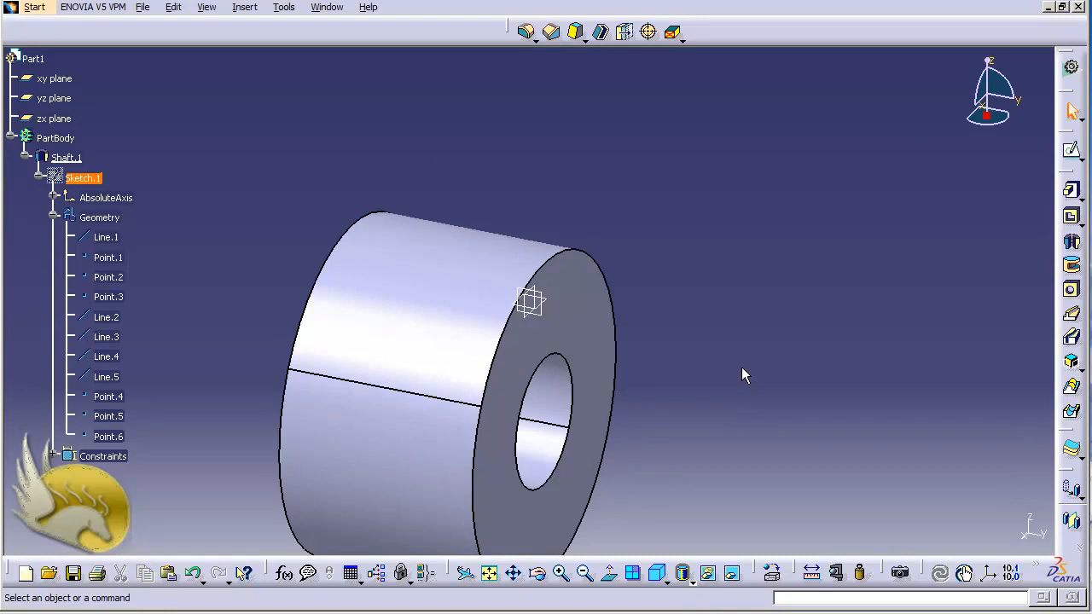
Examine the revolved shaft and its central bore from an angled view of the end face.
key(shift+Left)
key(shift+Left)
key(shift+Left)
key(shift+Left)
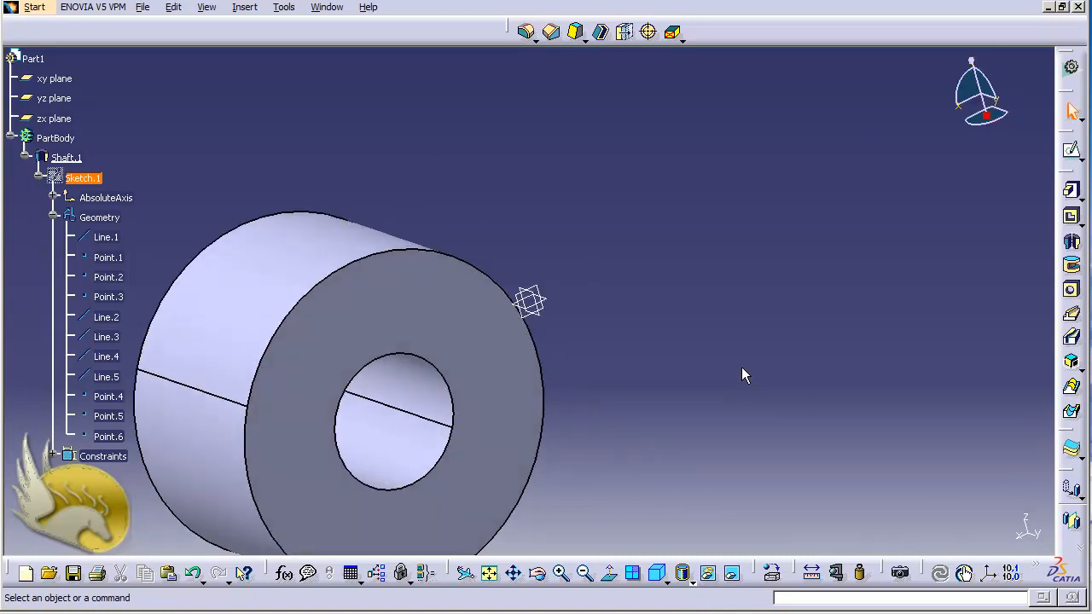
key(shift+Left)
key(shift+Left)
key(shift+Left)
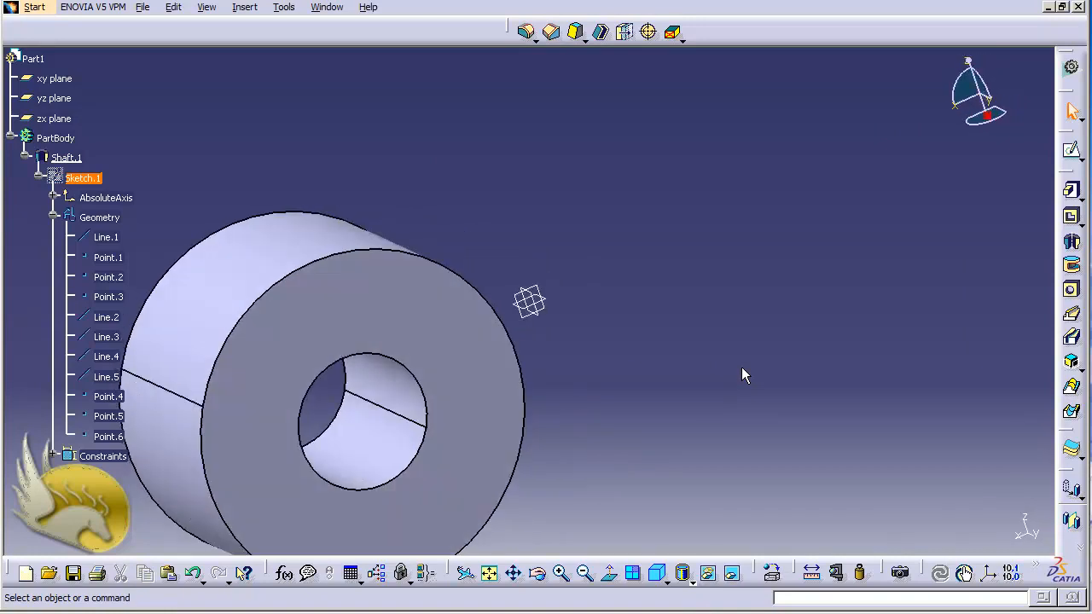
key(Right)
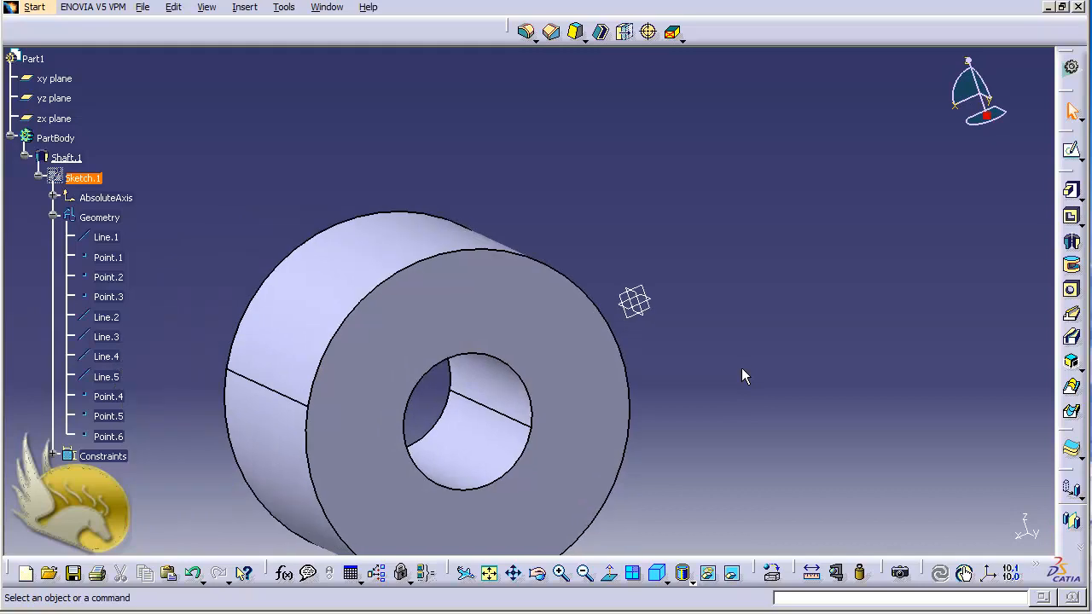
key(Up)
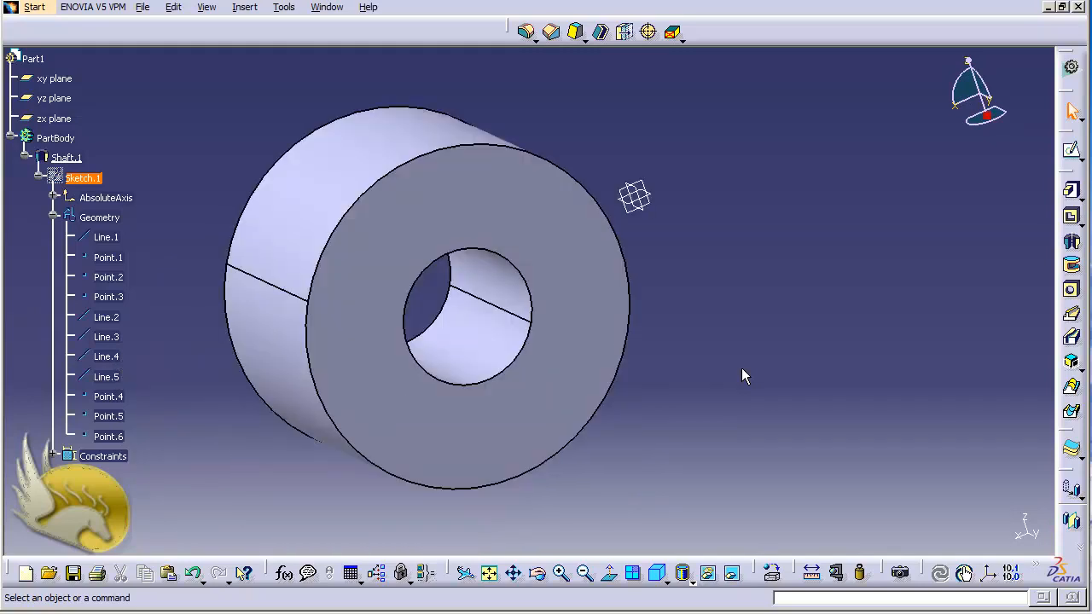
key(Right)
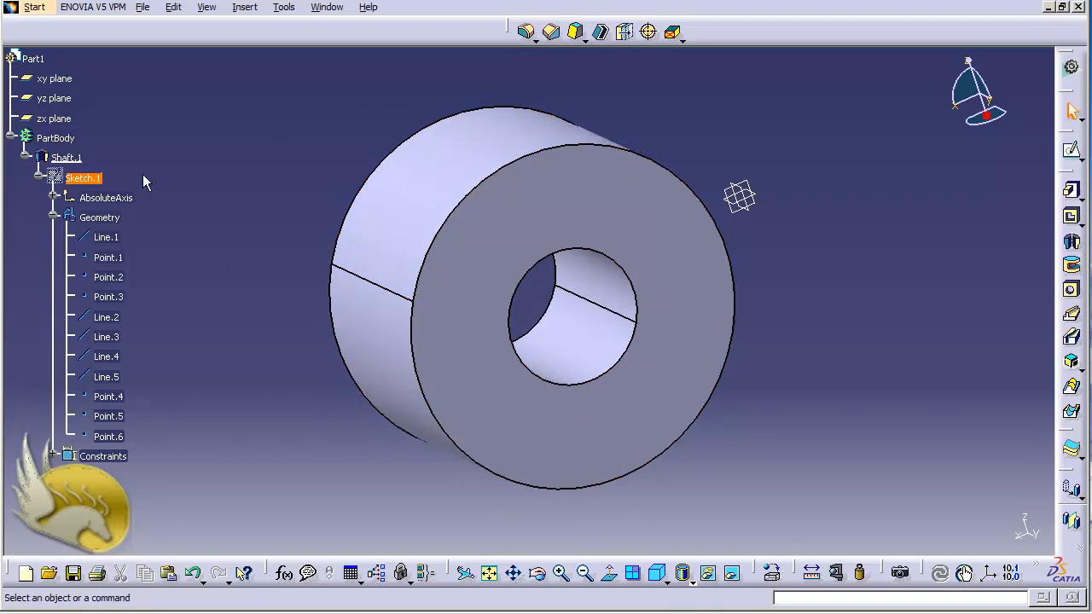
On the xy plane, sketch a rectangle about 30 mm wide and 80 mm high overlapping the shaft's outer side, and exit the sketch.
click(54, 78)
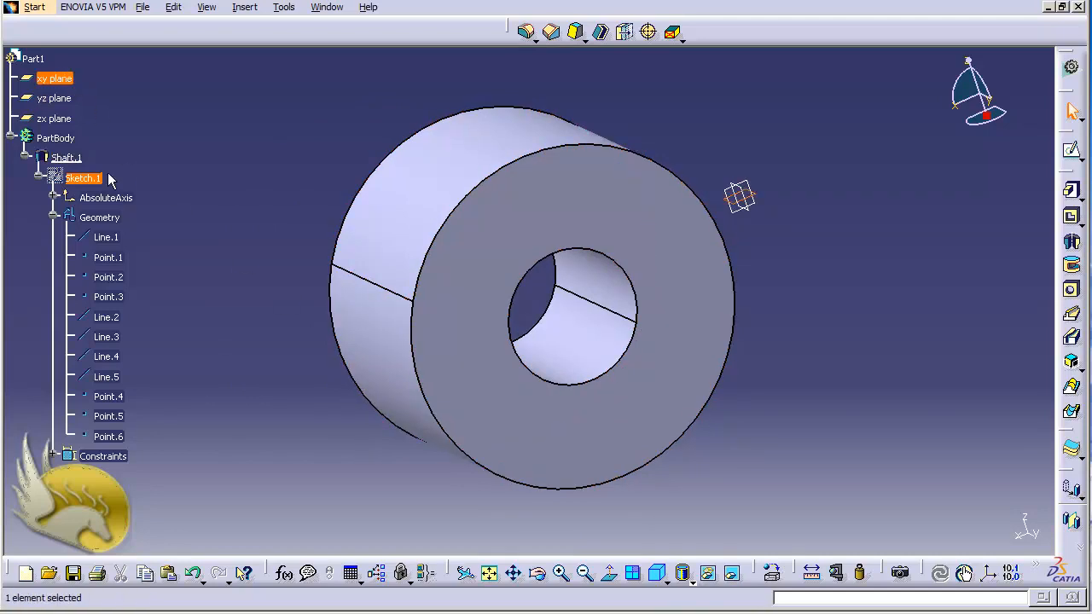
click(1071, 154)
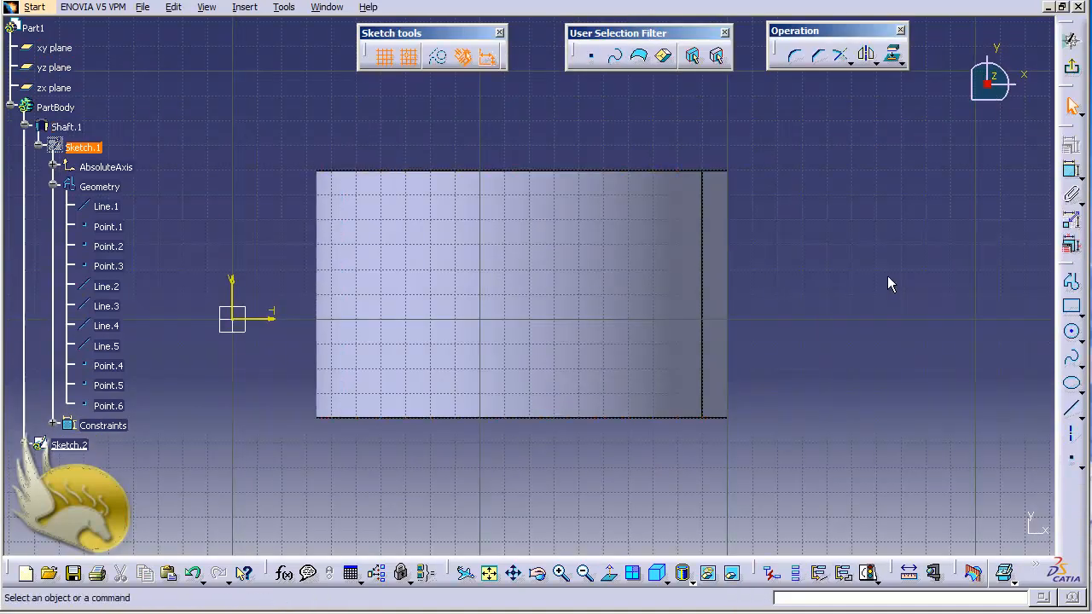
click(1071, 305)
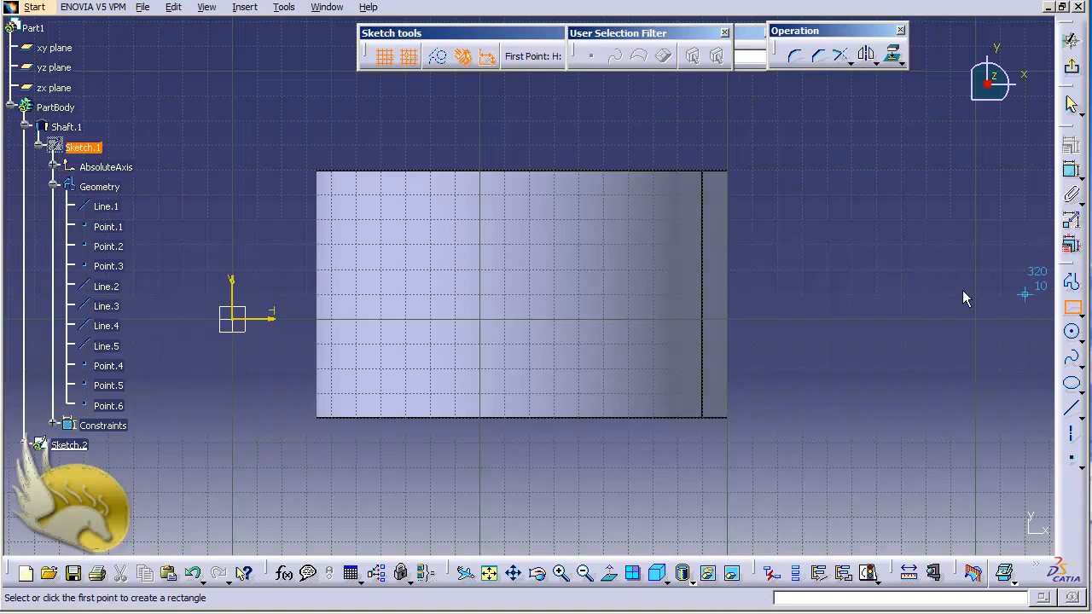
click(776, 194)
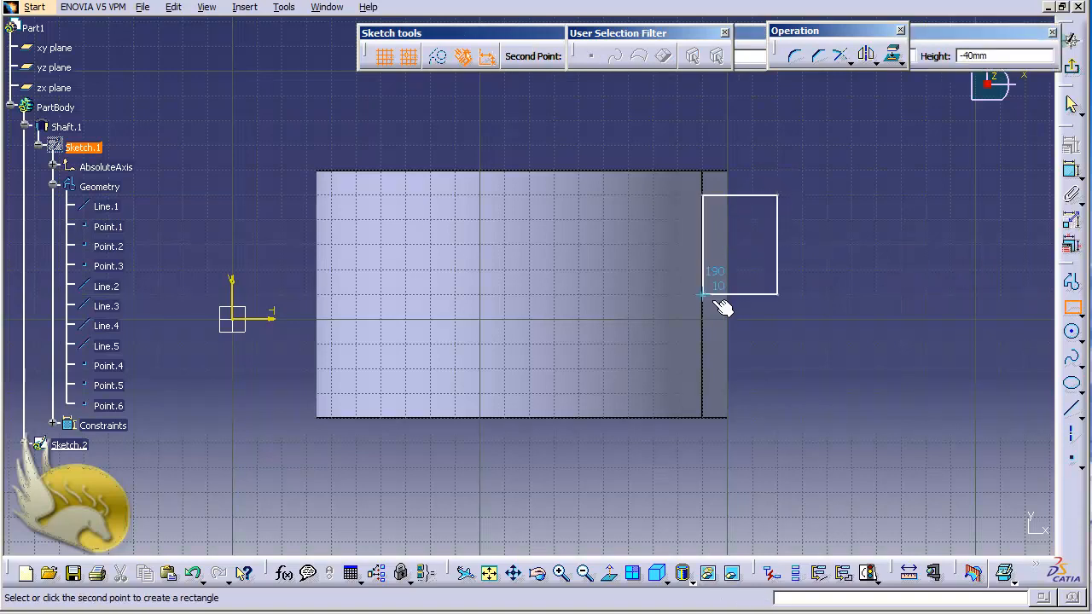
click(700, 391)
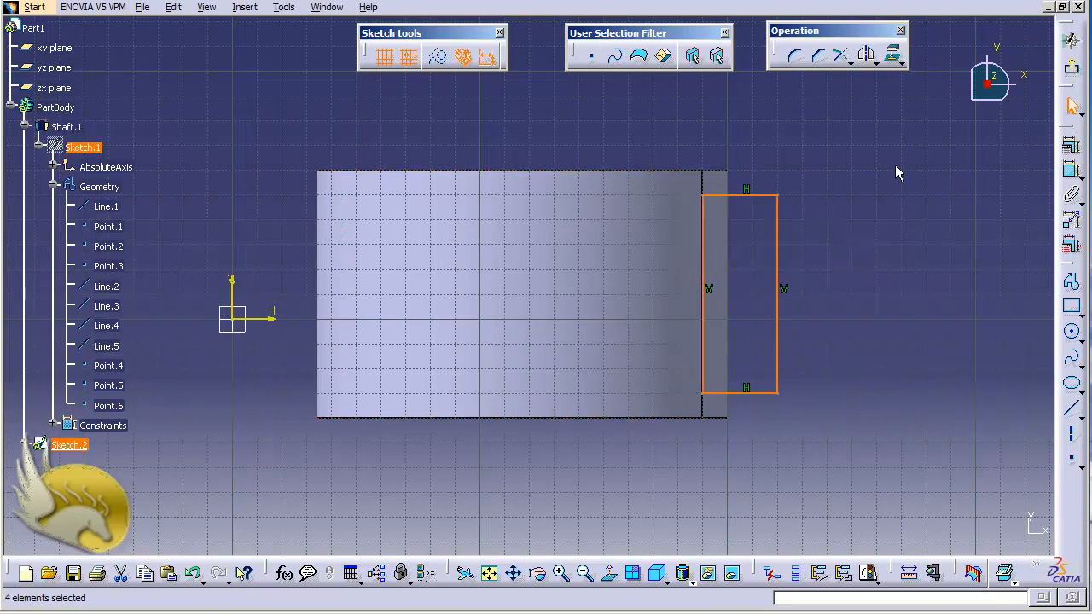
click(1072, 40)
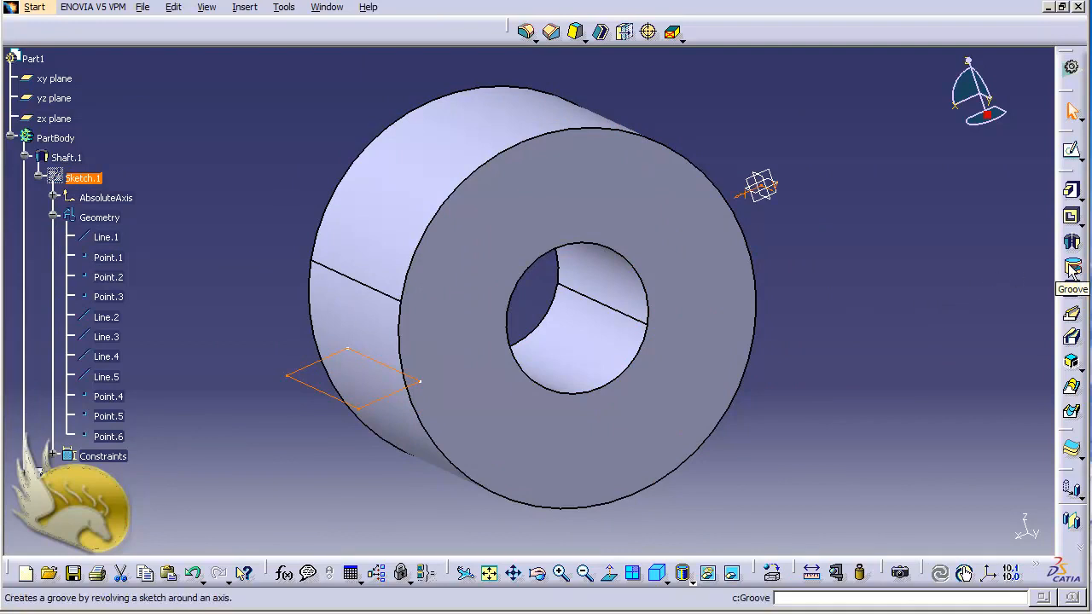
Cut a 360-degree groove around the shaft's axis using the second rectangle sketch as the profile.
click(245, 8)
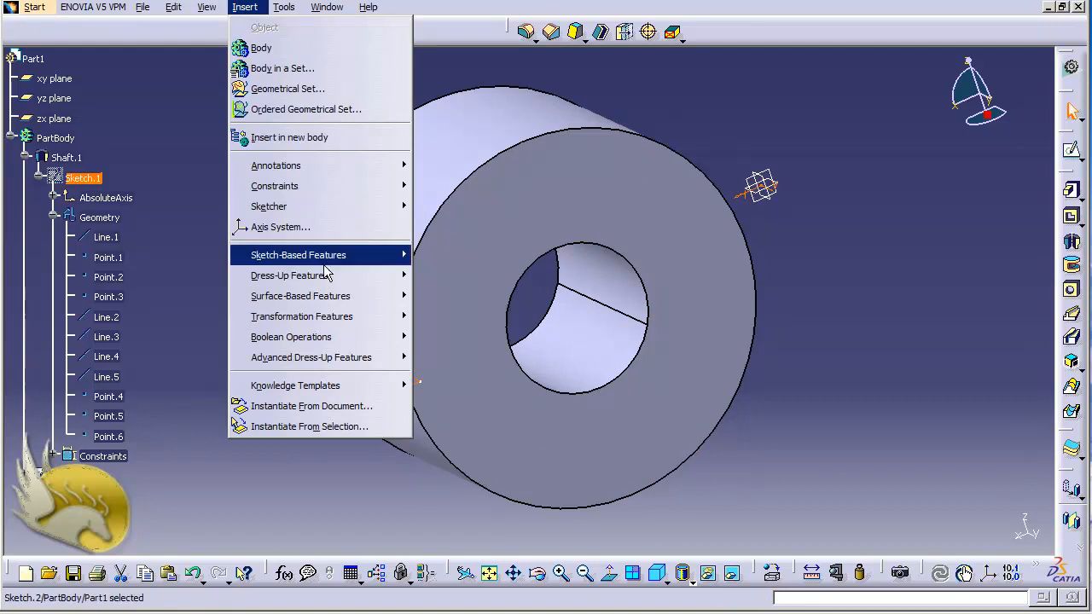
mouse_move(326, 276)
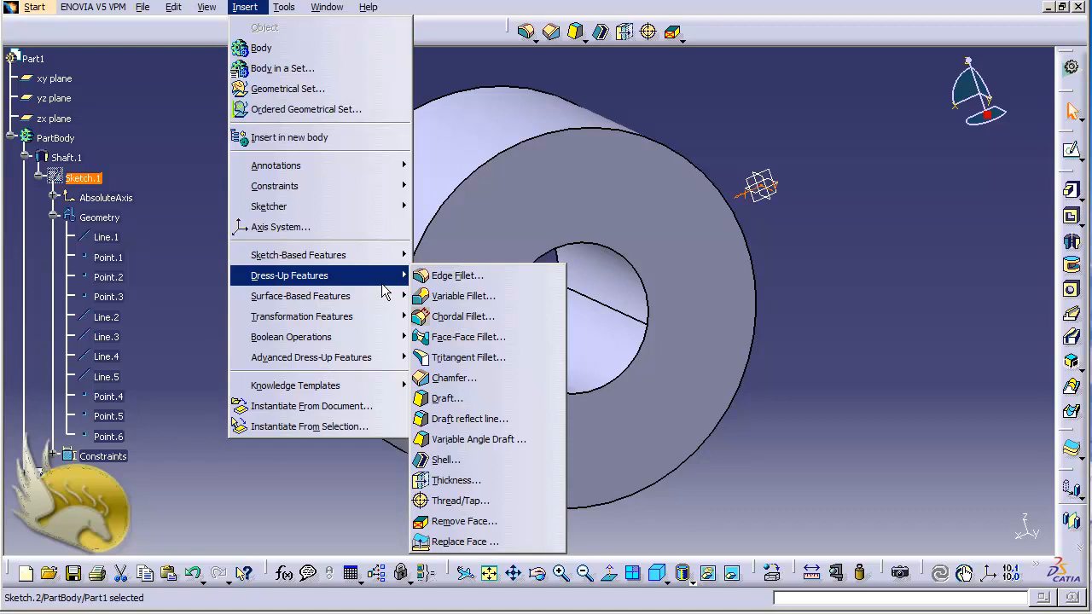
mouse_move(353, 261)
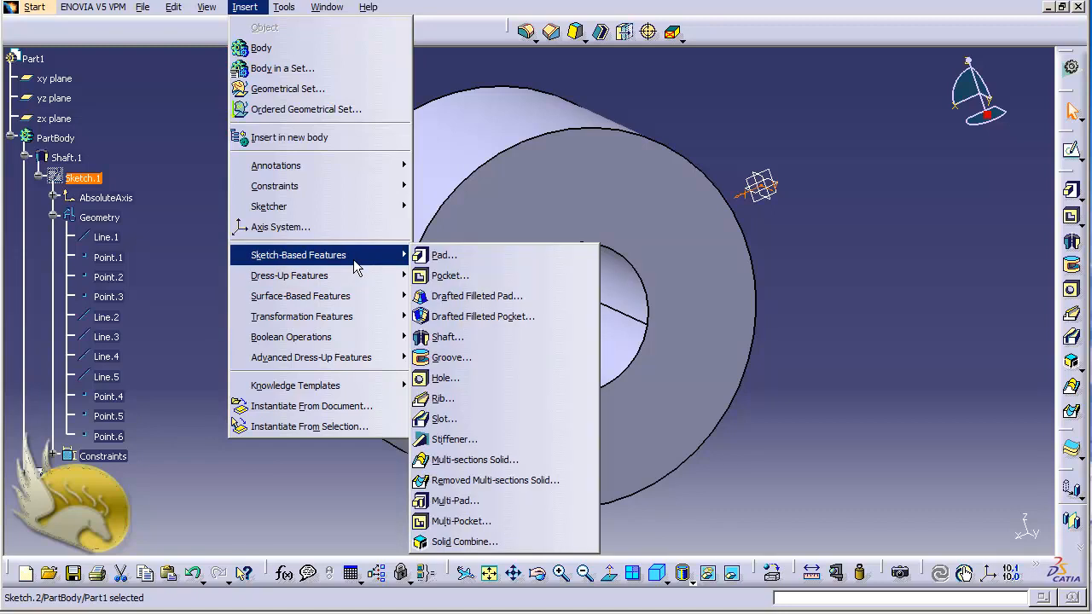
click(450, 357)
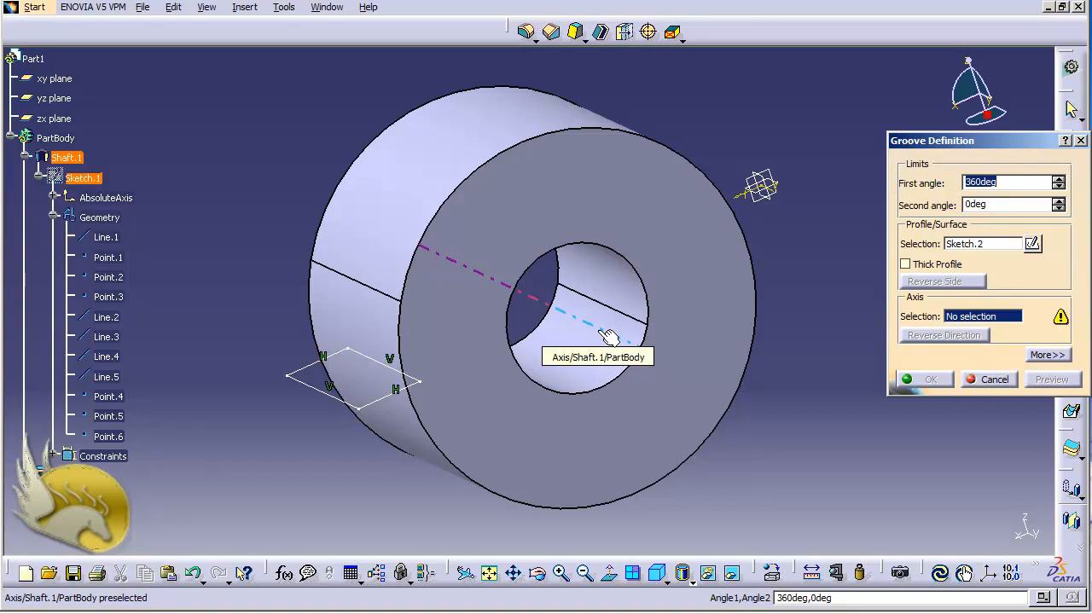
click(607, 337)
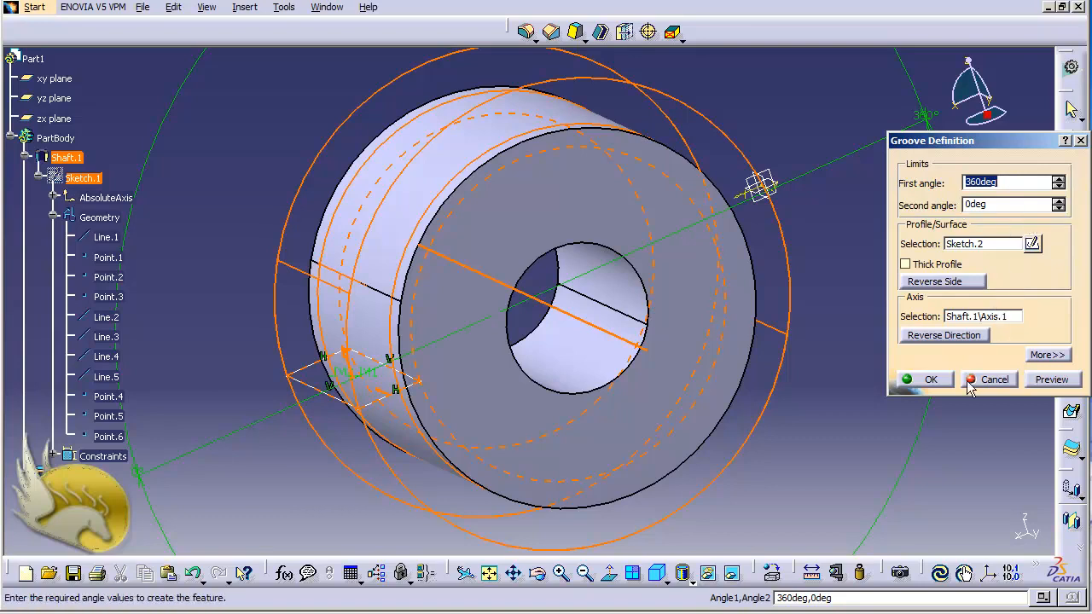
click(925, 380)
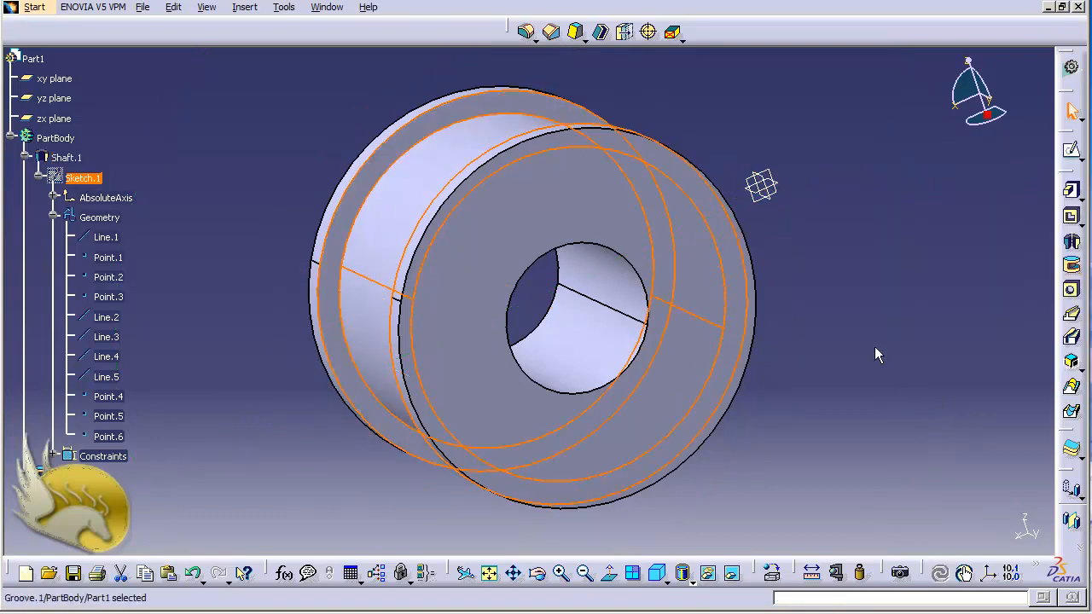
click(877, 353)
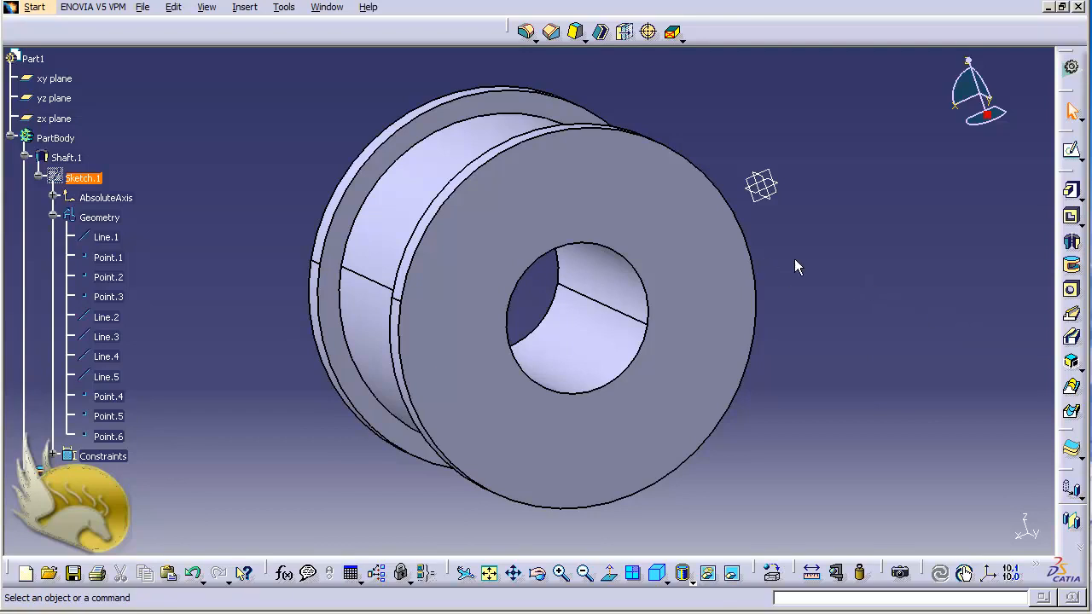
On the yz plane, start a sketch and draw a vertical axis about 140 mm long away from the existing part.
click(58, 99)
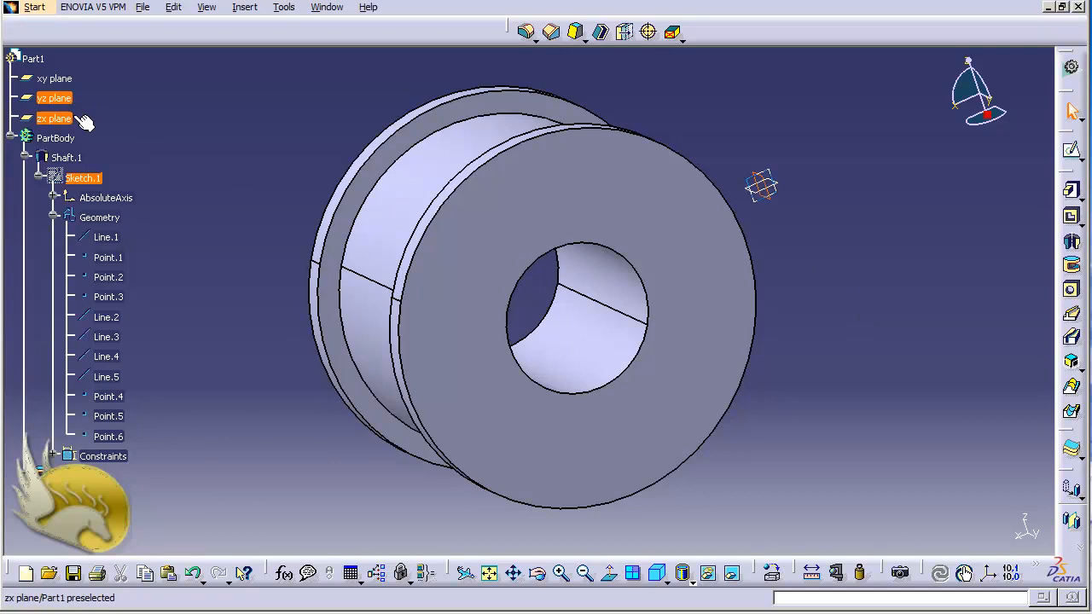
click(1071, 149)
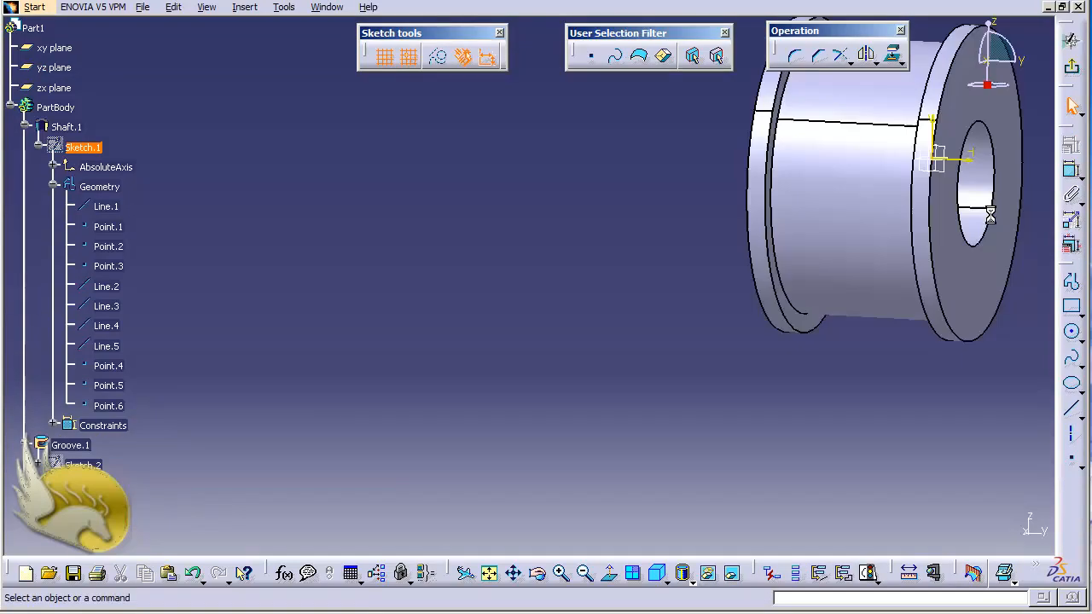
click(1071, 435)
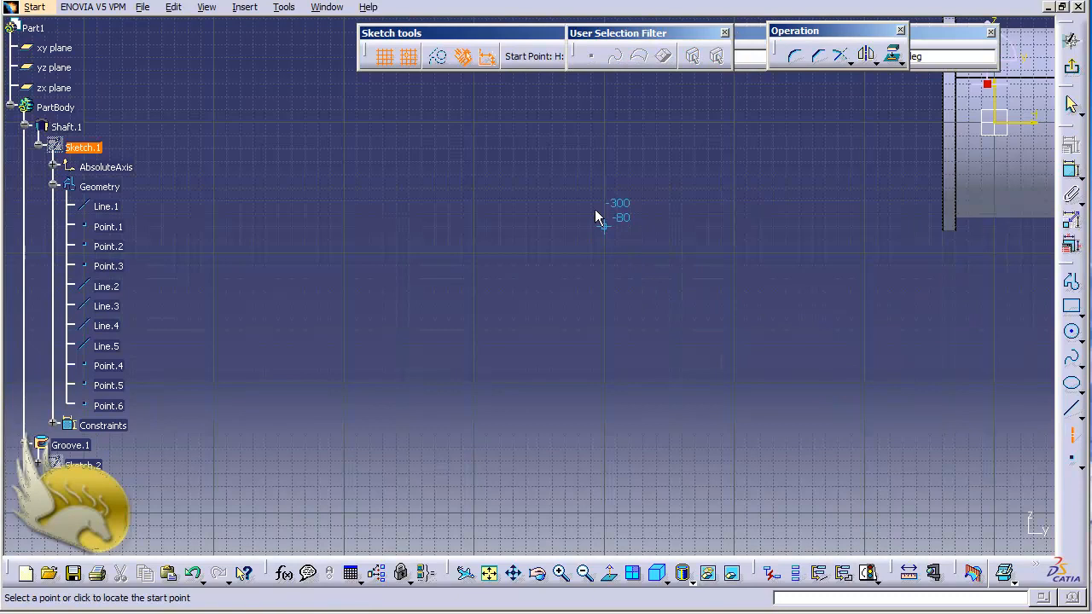
click(569, 175)
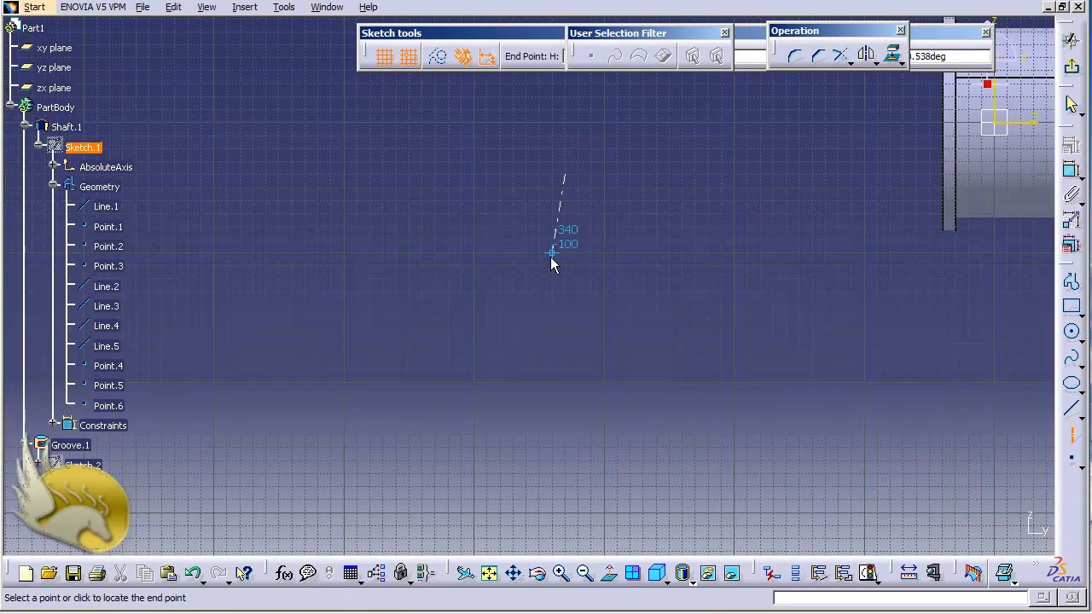
click(565, 356)
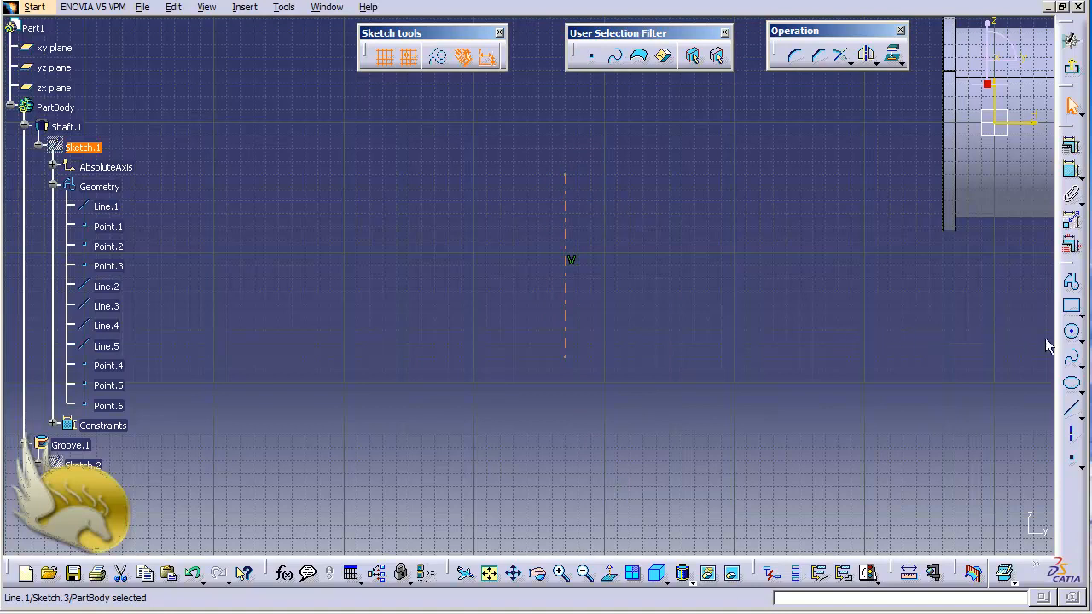
Sketch an arc of about 60 mm radius centred on the axis, sweeping a quarter turn to the axis's lower endpoint.
click(1081, 340)
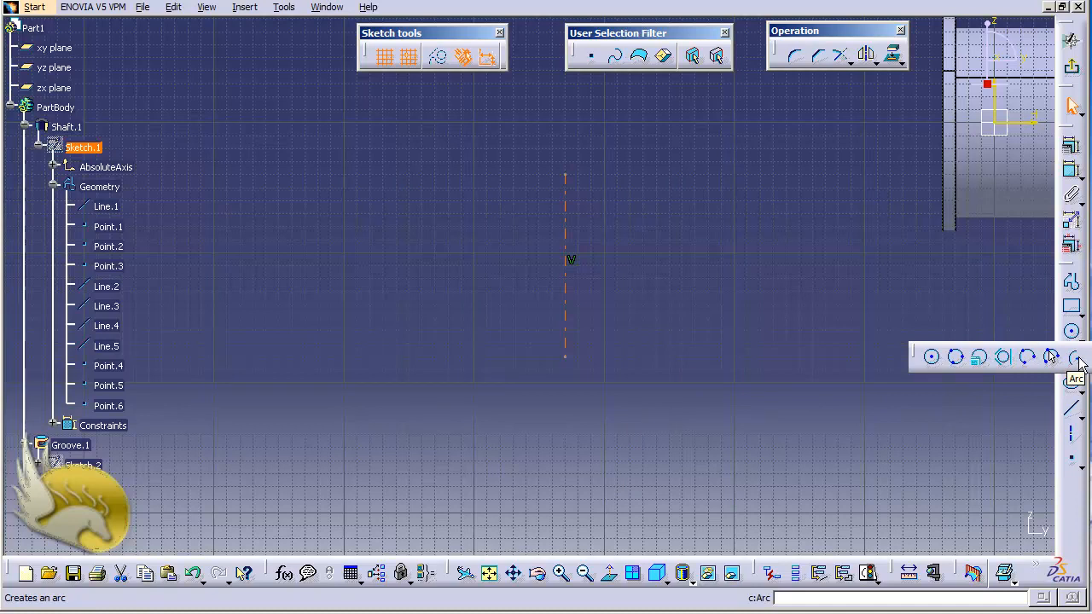
click(1078, 358)
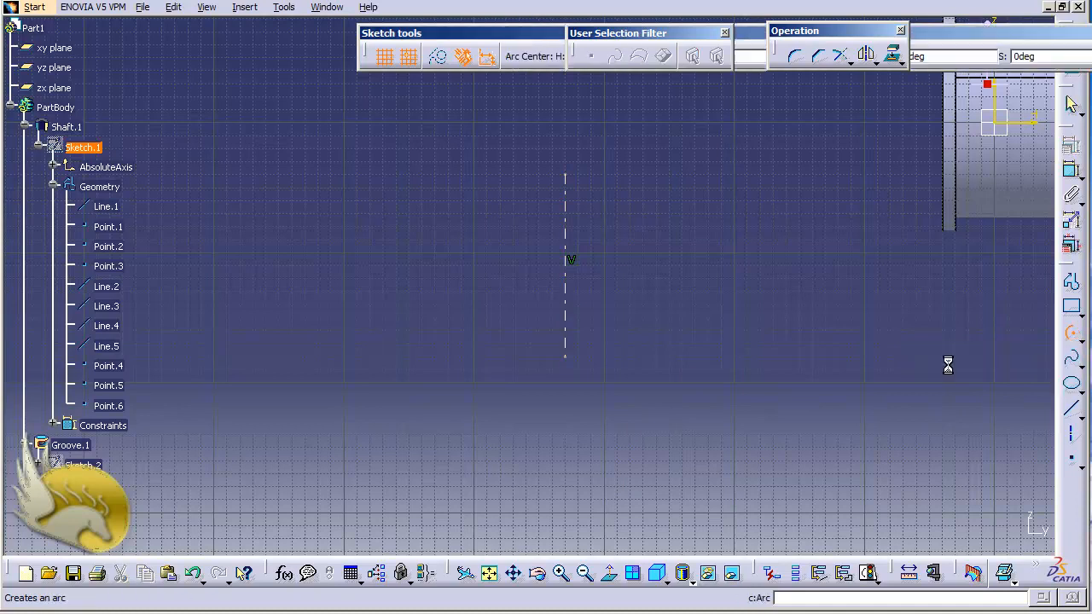
click(566, 277)
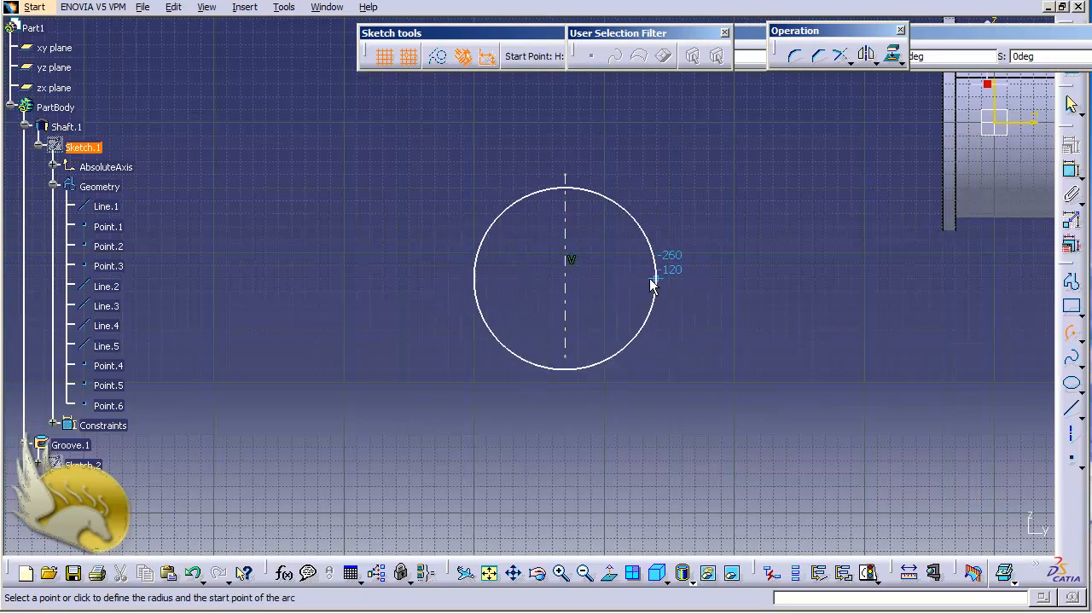
click(638, 280)
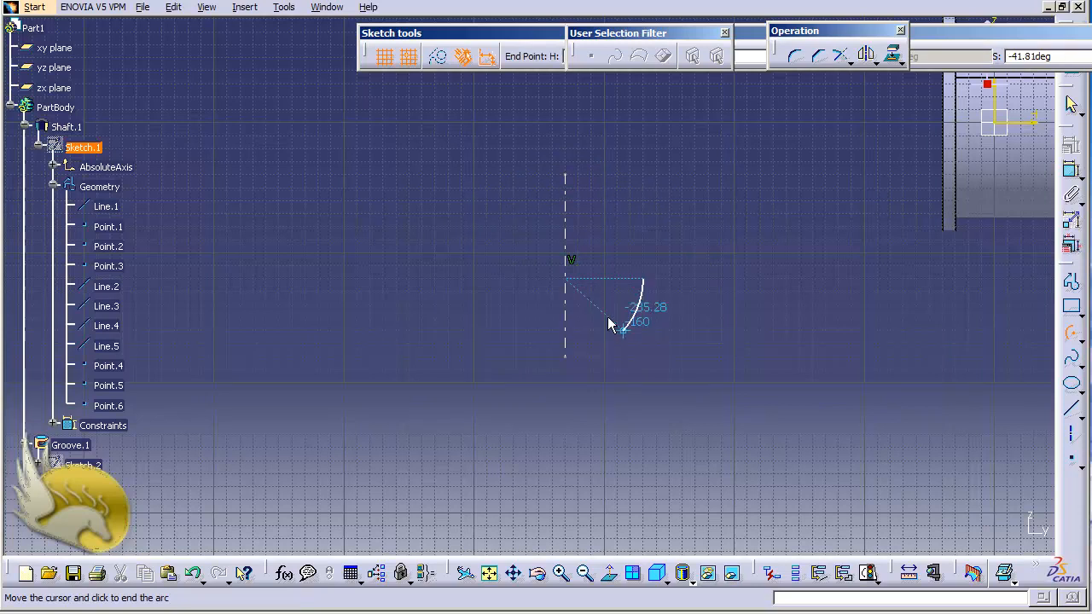
click(569, 357)
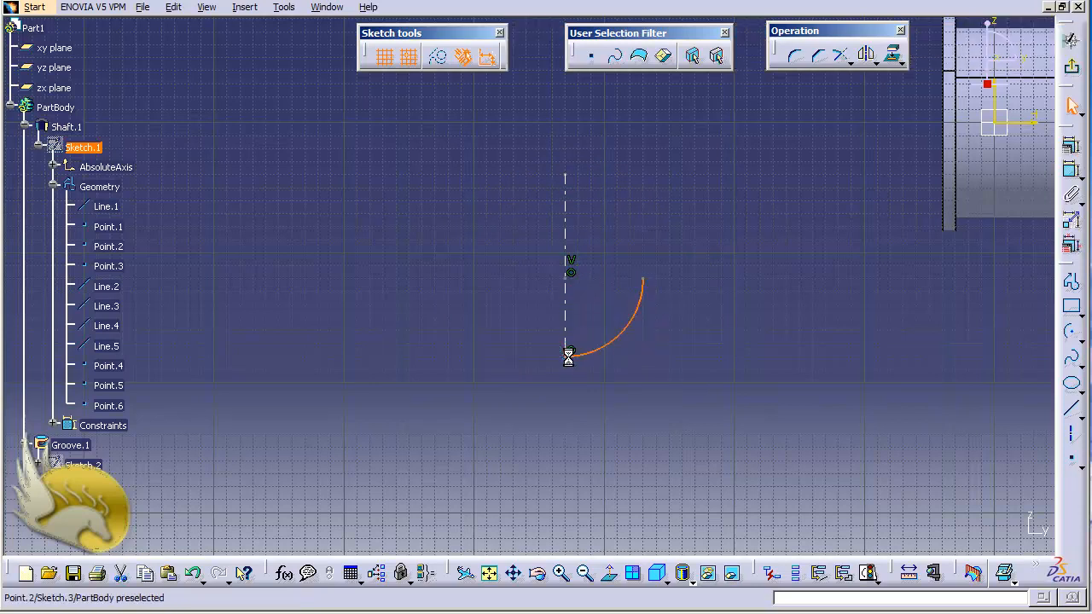
Try a coincidence constraint between the arc's free endpoint and the axis, and undo back to the bare vertical axis.
click(650, 283)
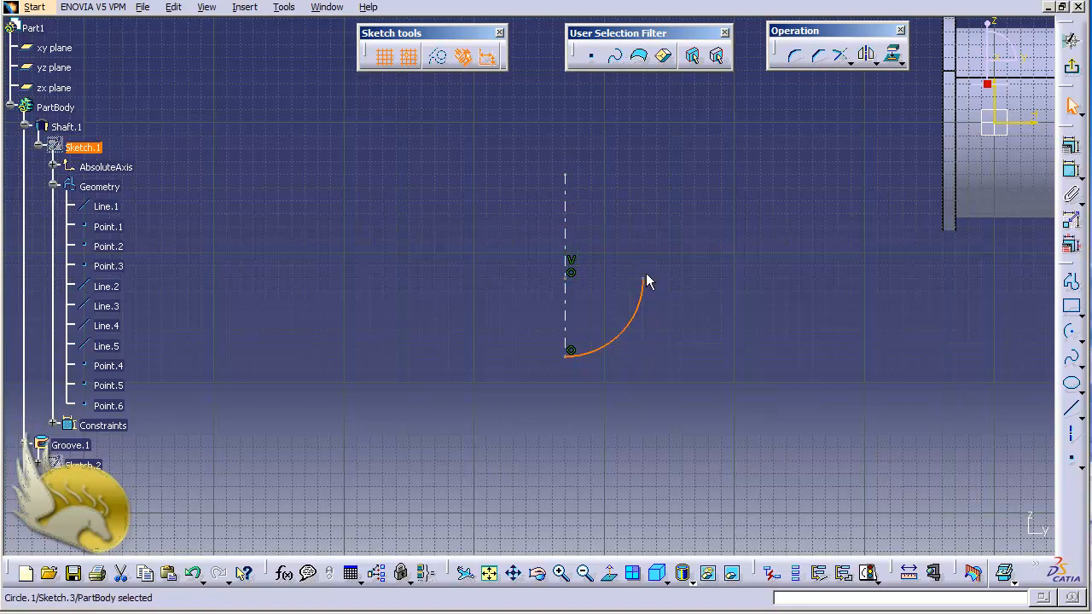
click(644, 278)
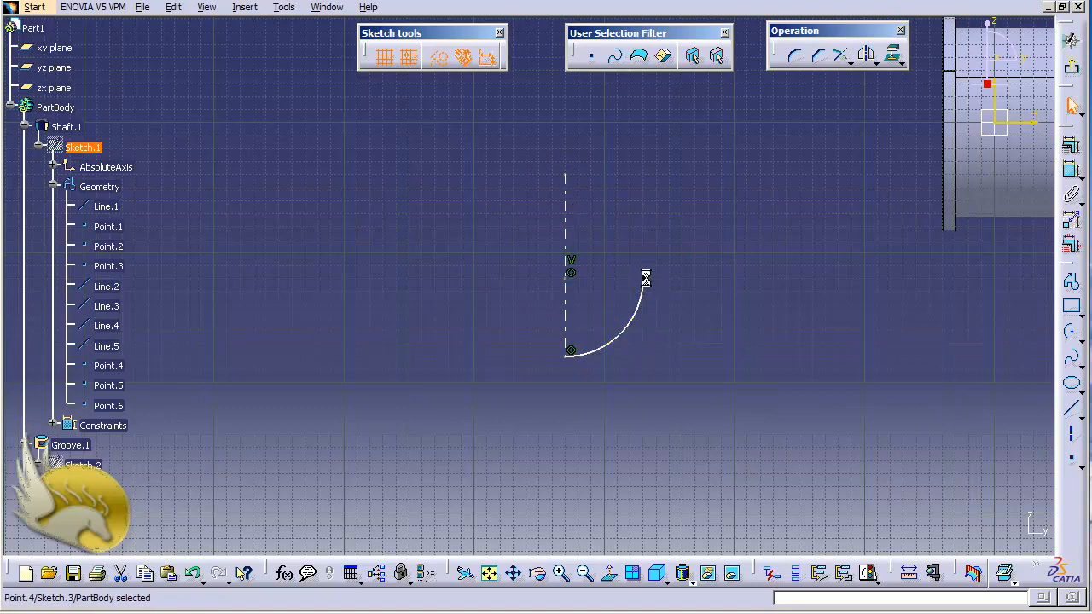
ctrl+click(566, 226)
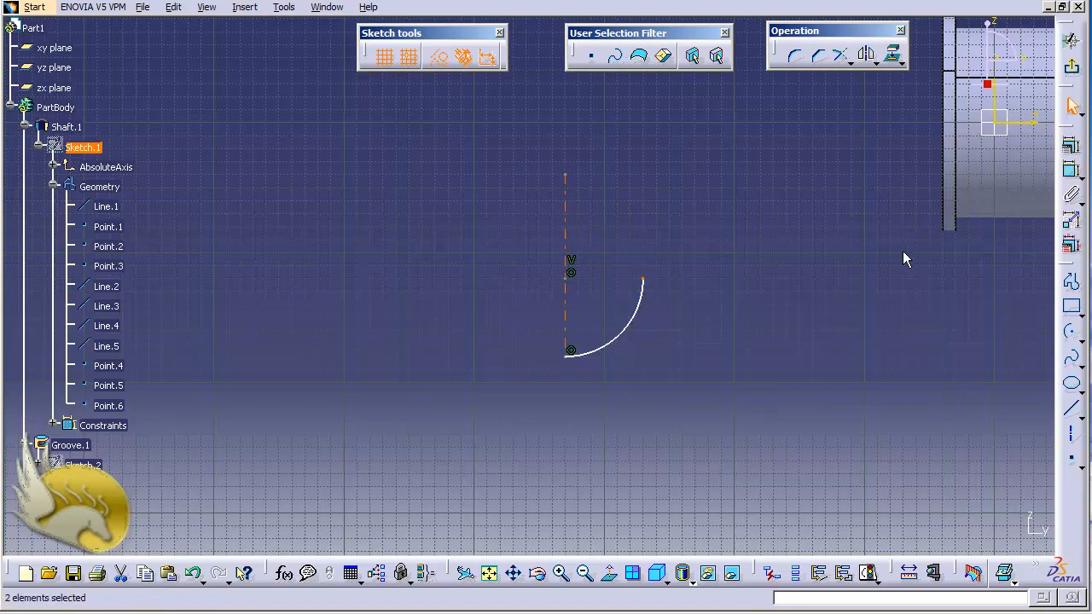
click(1071, 146)
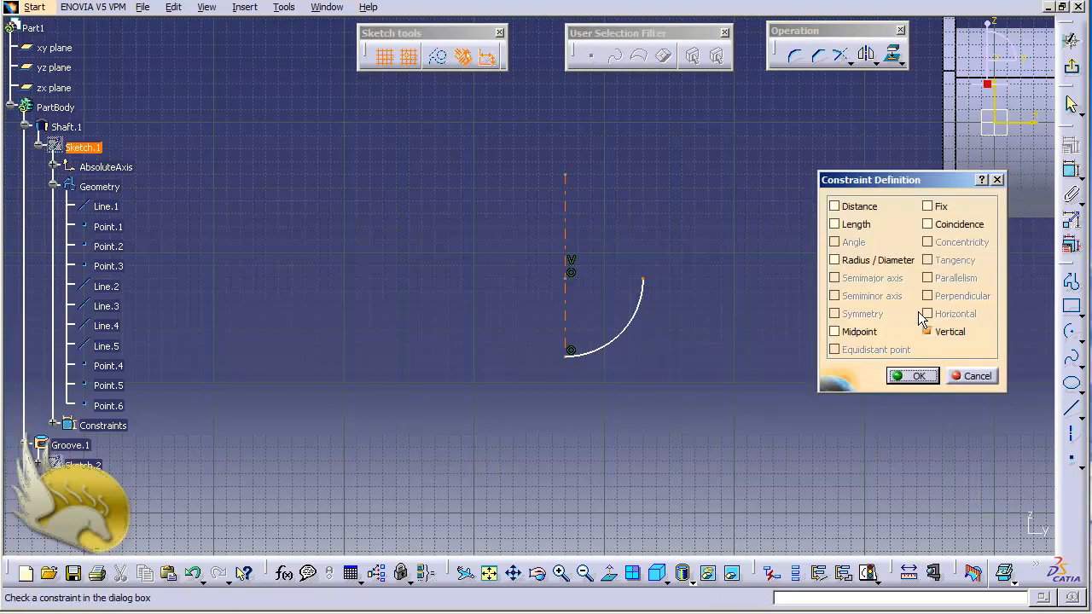
click(929, 225)
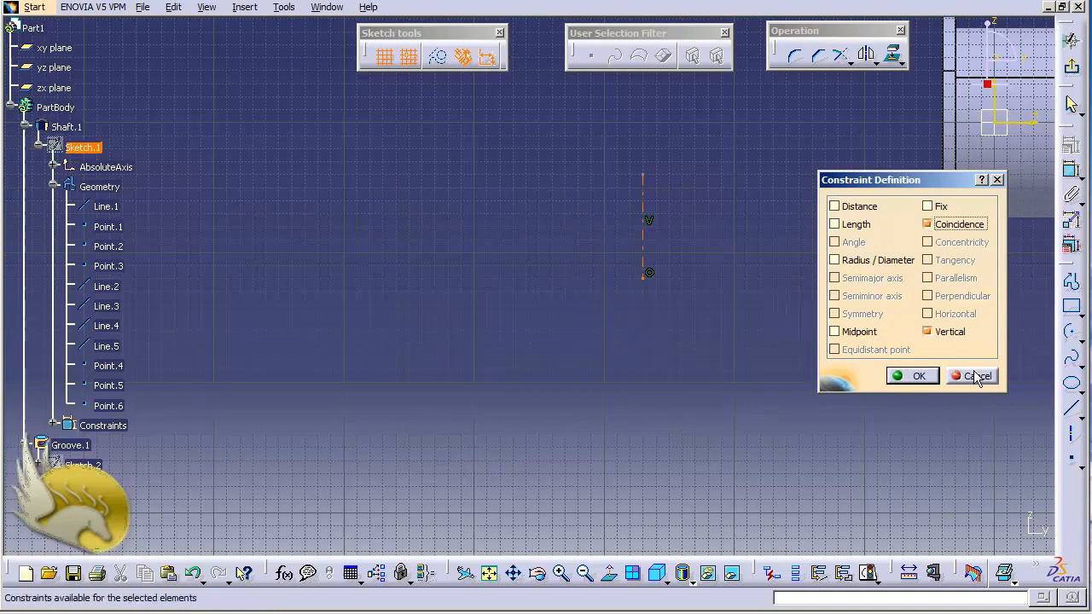
click(911, 376)
key(ctrl+z)
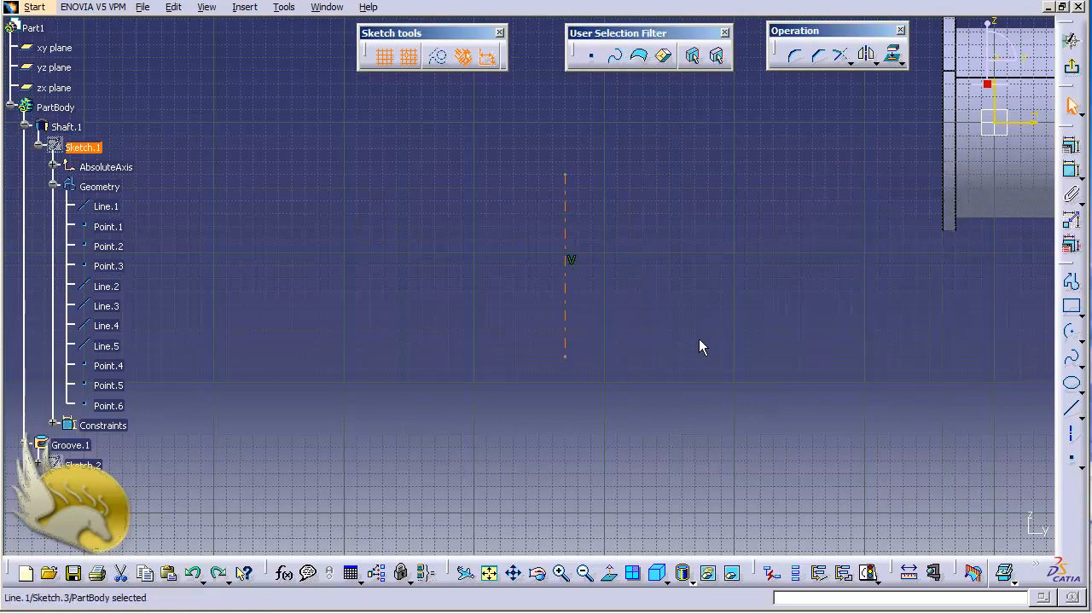
Sketch a semicircular arc of about 70 mm radius centred on the axis midpoint, running between the axis's two endpoints.
click(1070, 330)
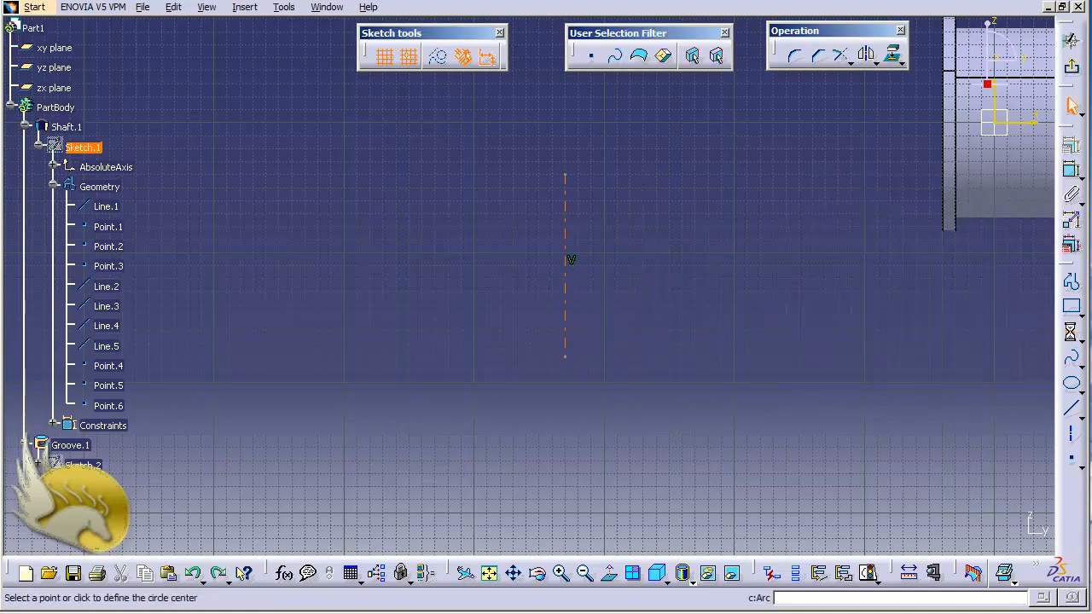
click(566, 265)
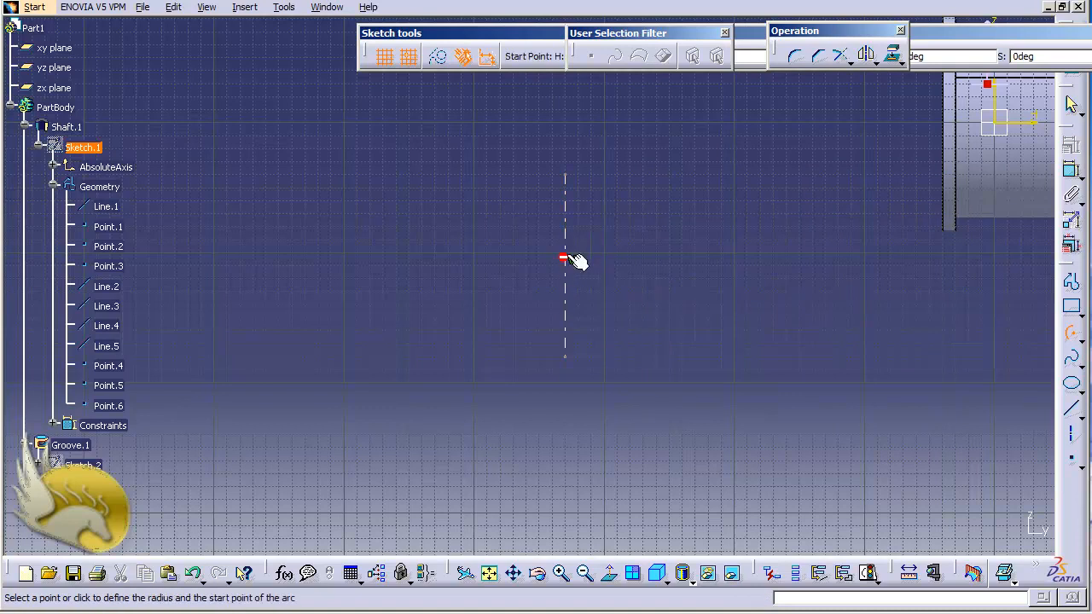
click(573, 181)
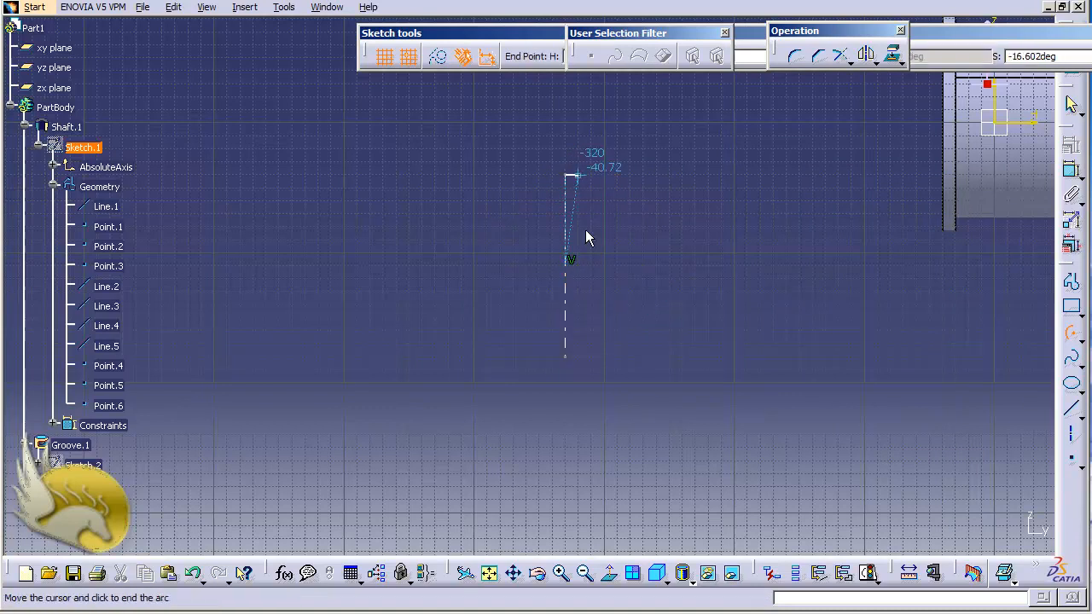
click(567, 358)
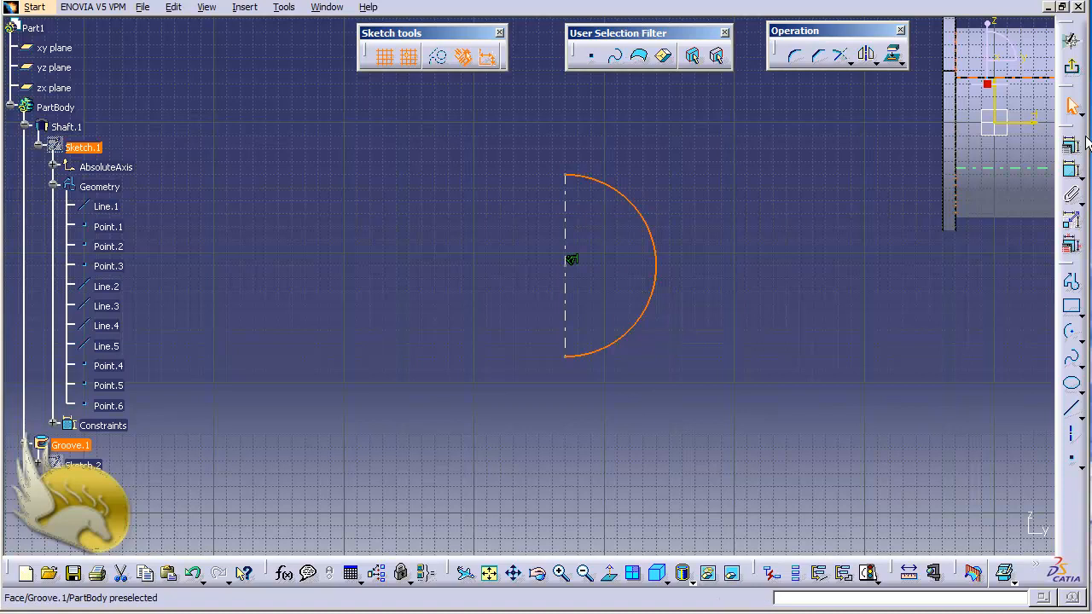
Exit the sketch and create a 360-degree shaft from the semicircle revolved around its sketch axis.
click(1071, 66)
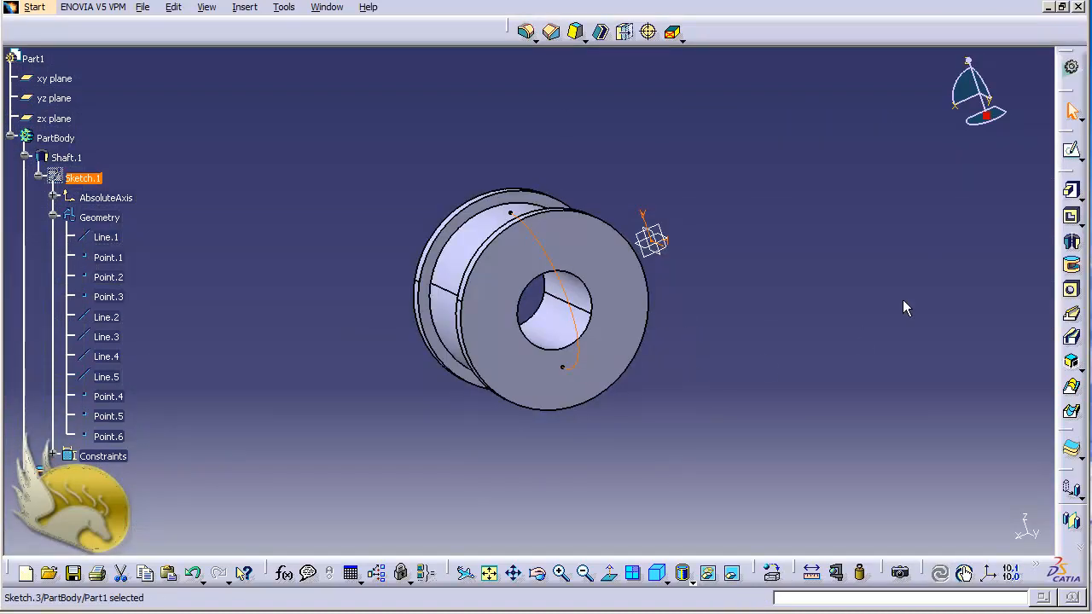
click(1071, 241)
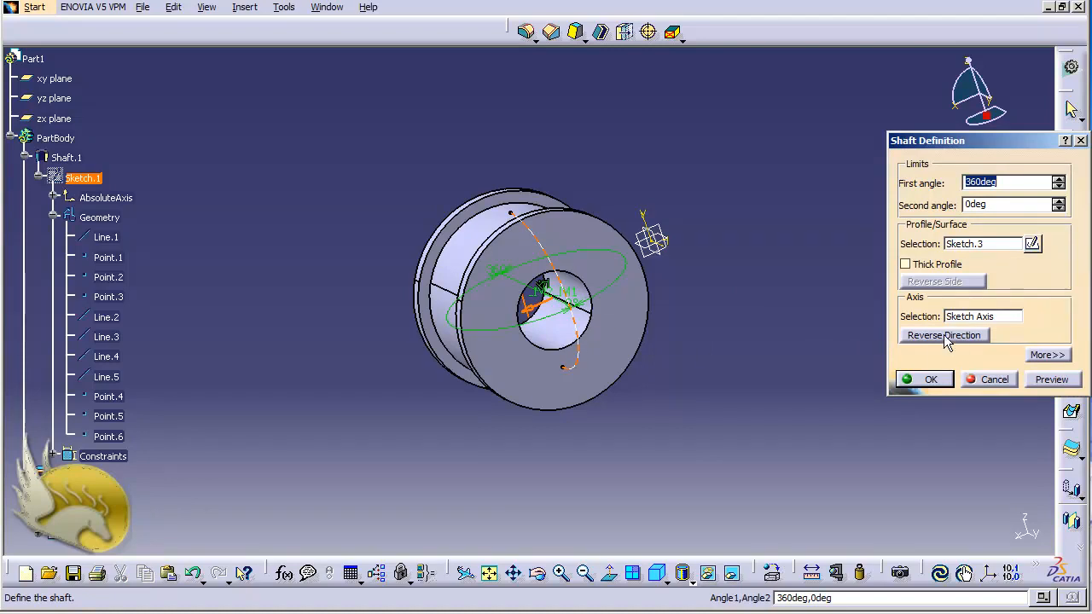
click(945, 379)
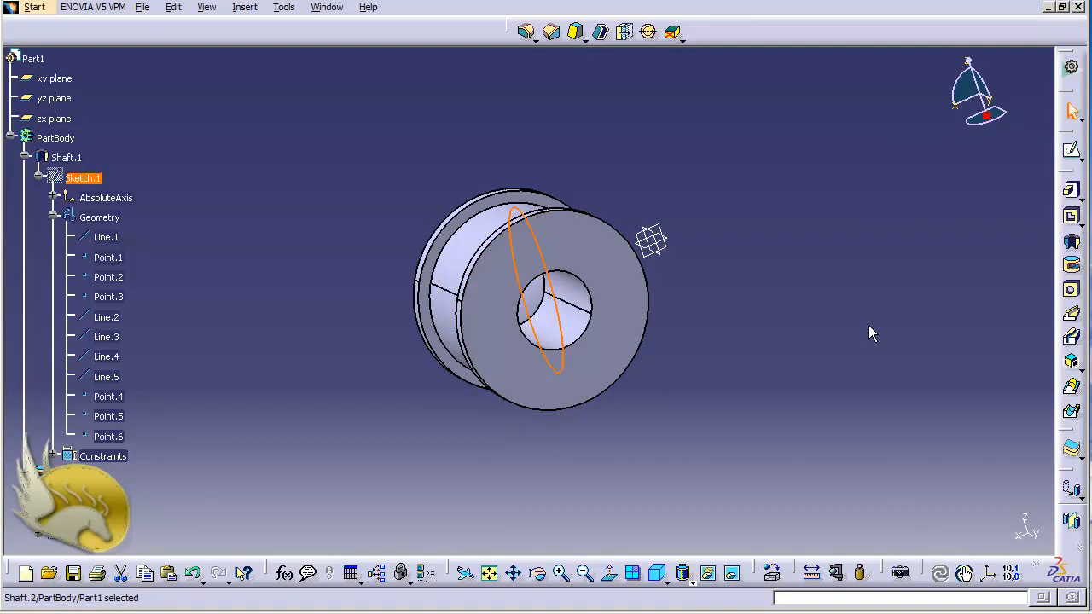
Examine the revolved sphere beside the grooved shaft from the side and from above.
key(shift+Right)
key(shift+Right)
key(shift+Right)
key(shift+Right)
key(shift+Right)
key(shift+Right)
key(shift+Right)
key(shift+Right)
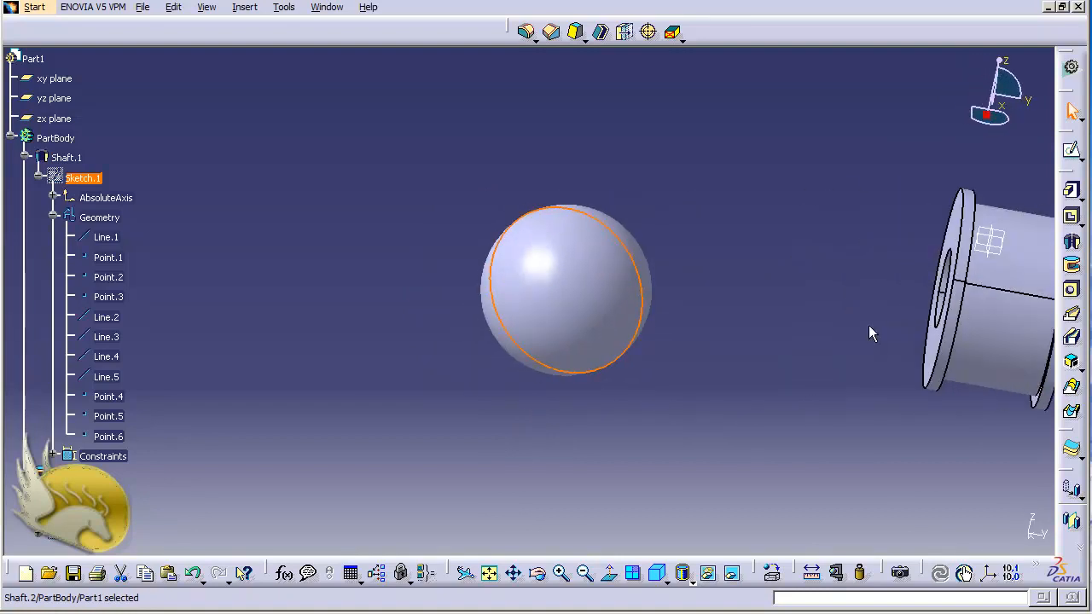
click(701, 380)
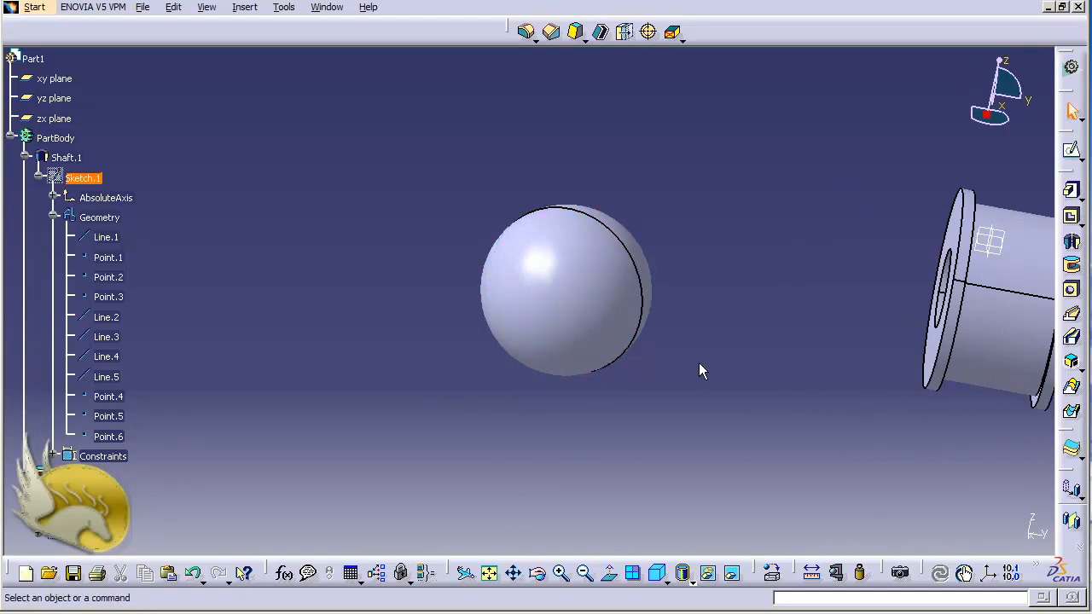
key(shift+Down)
key(shift+Down)
key(shift+Down)
key(shift+Down)
key(shift+Down)
key(shift+Down)
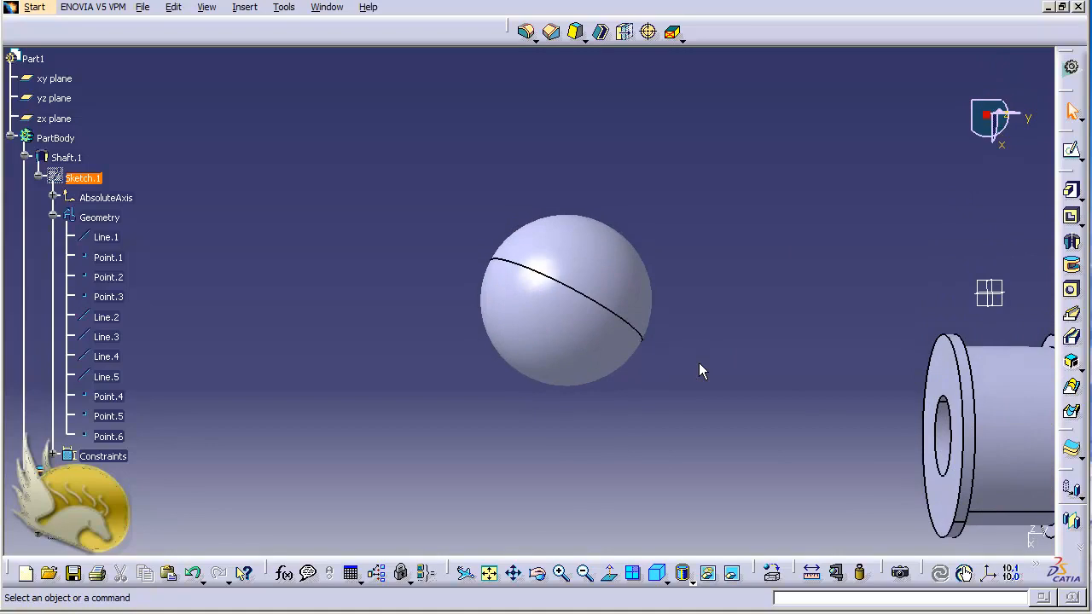
key(shift+Down)
key(shift+Down)
key(shift+Down)
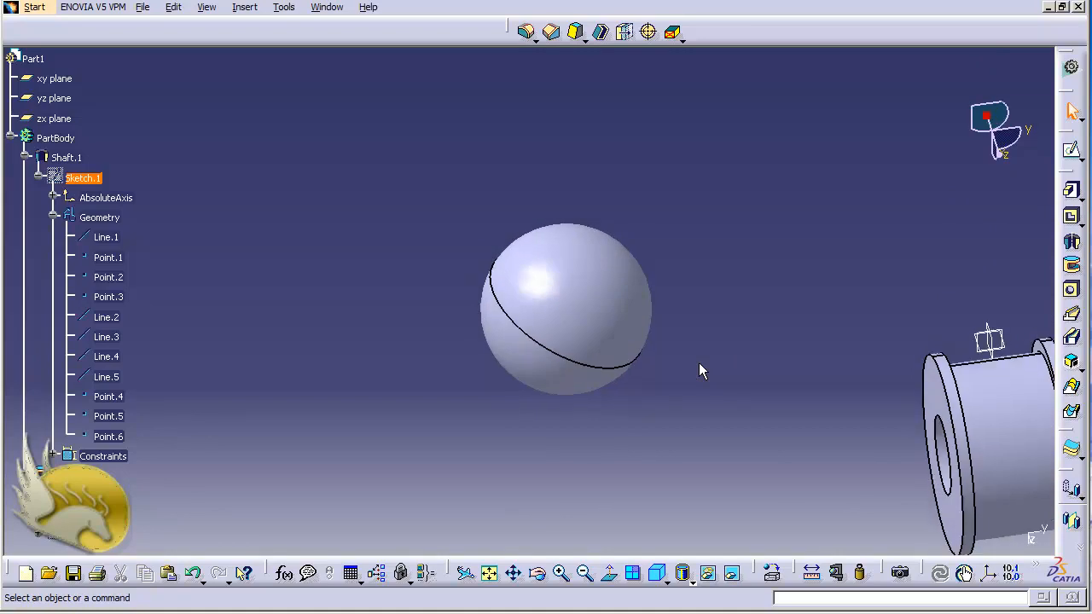
Show the sphere's semicircular sketch to view the profile on the solid, and hide it again.
right_click(79, 550)
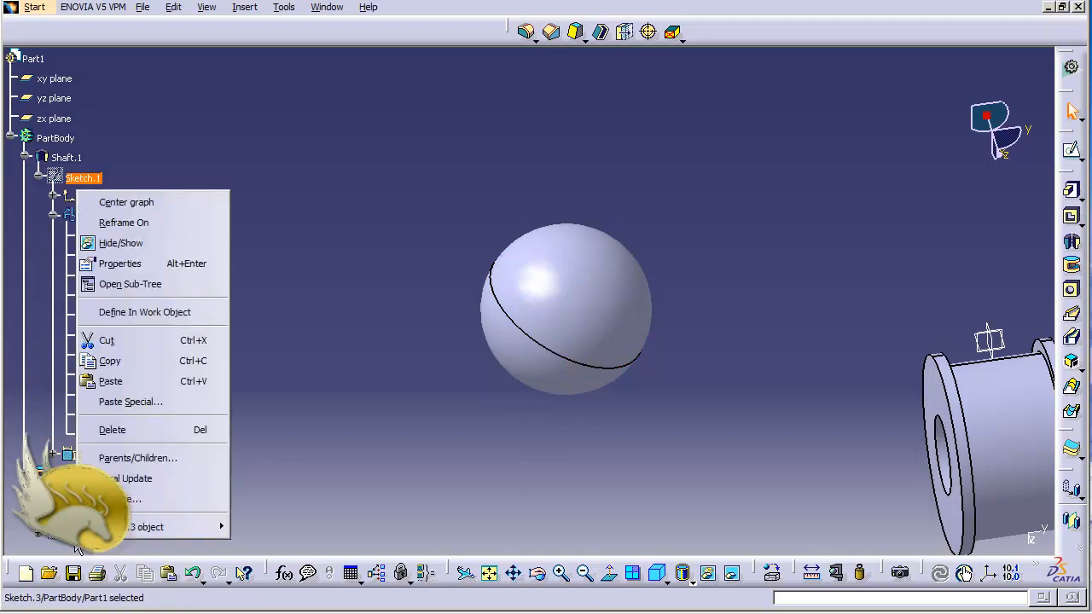
click(155, 245)
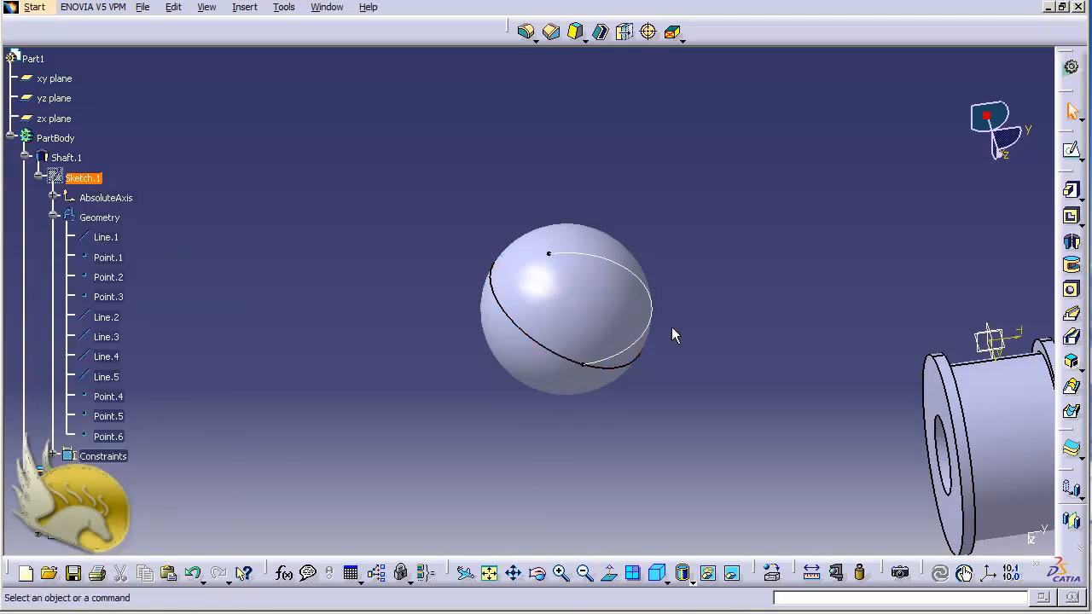
right_click(79, 532)
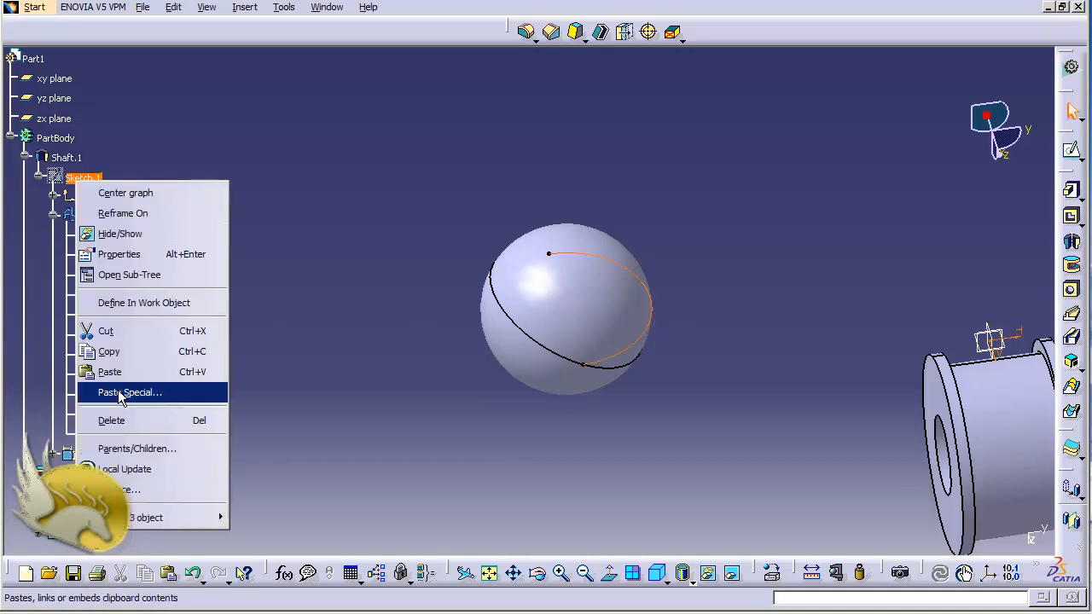
click(130, 238)
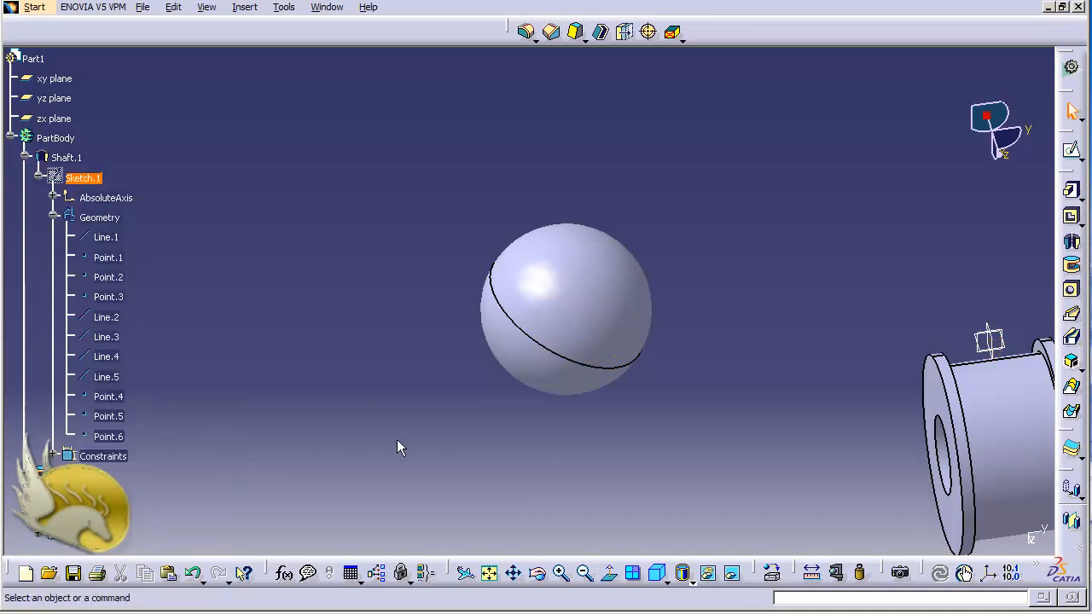